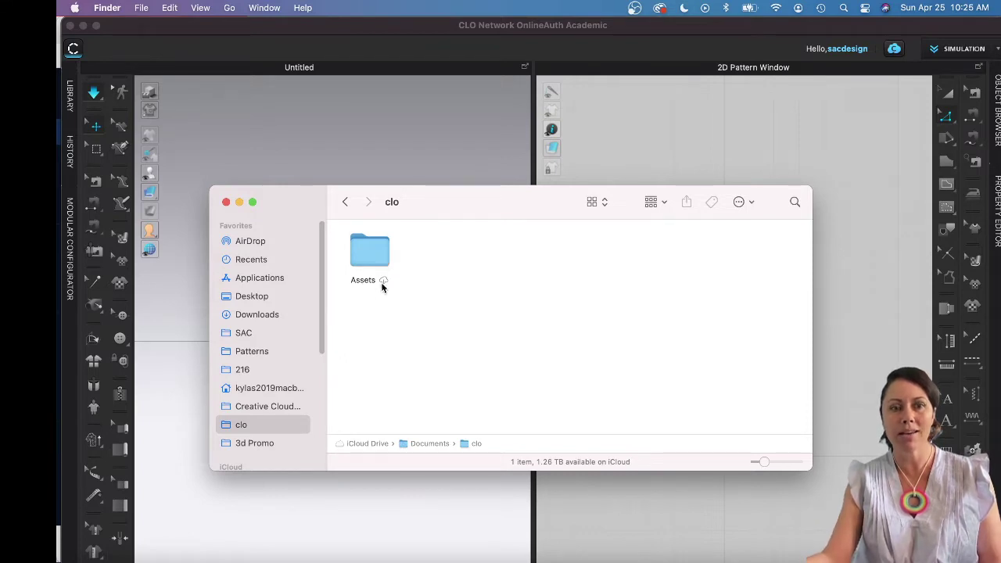
Go to iCloud Drive > Documents > clo, which holds the Assets folder.
mouse_move(383, 285)
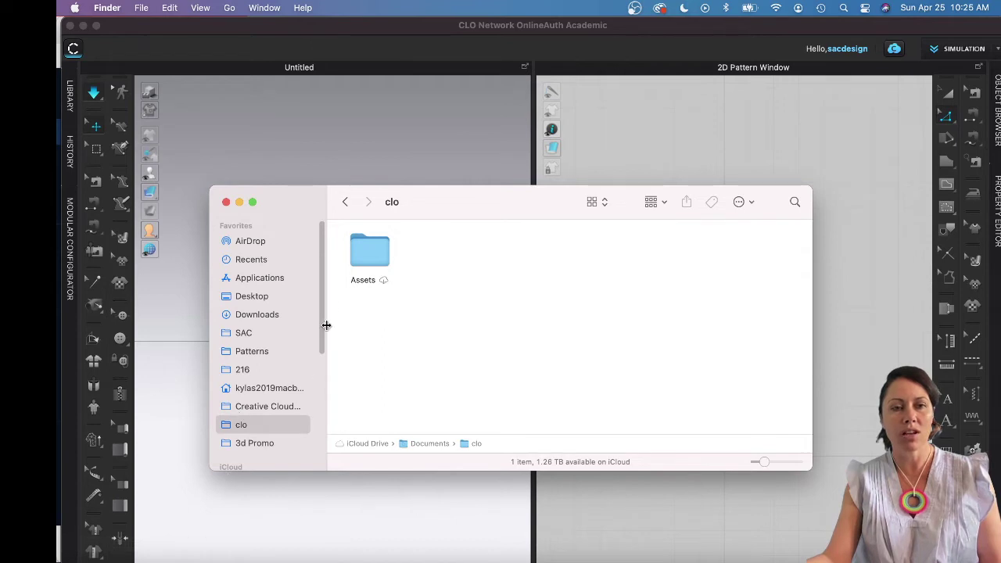
Drill into Assets > Avatar > Avatar > Female_V2 to list its FV2 .avt avatar files.
double_click(383, 250)
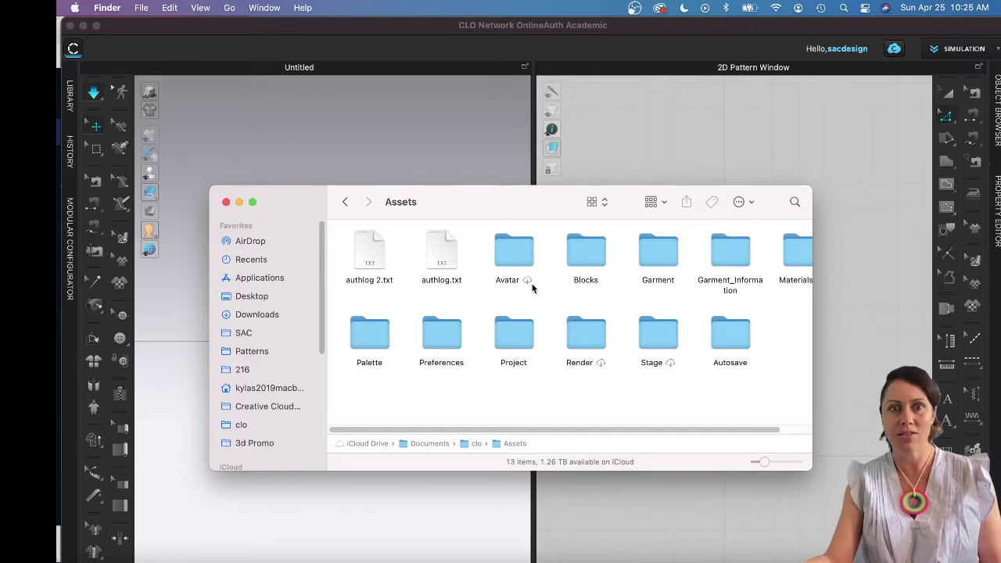
double_click(530, 255)
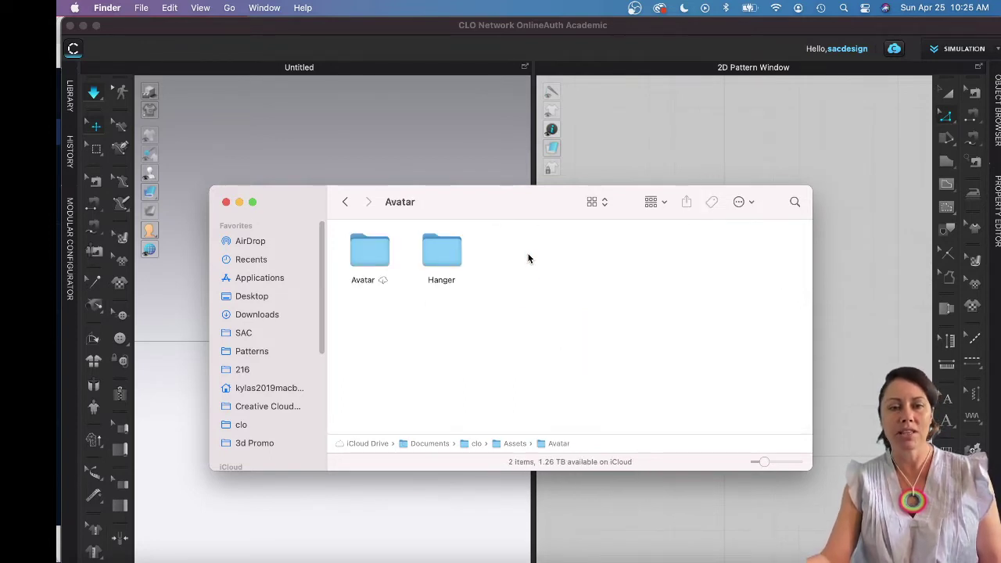
double_click(372, 255)
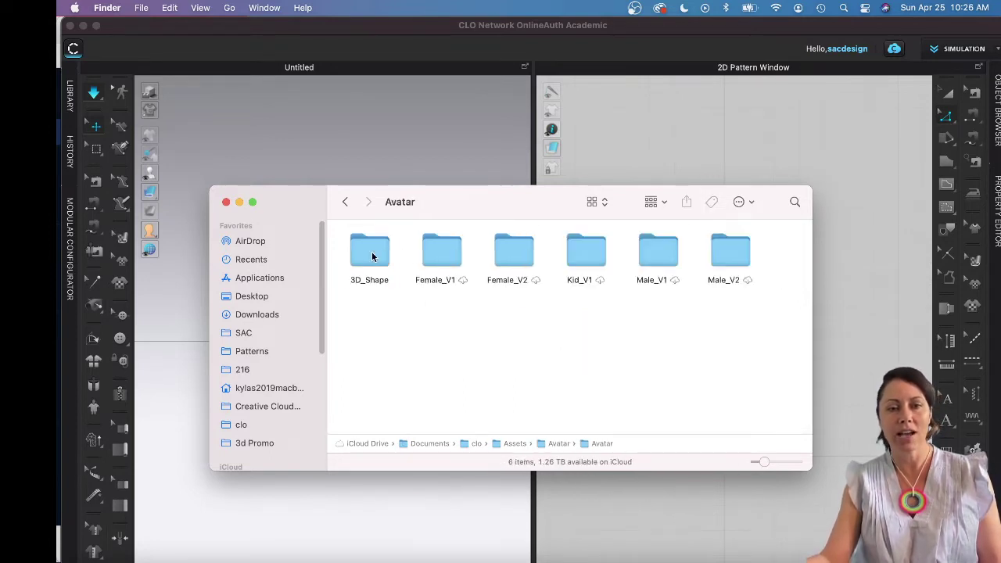
double_click(522, 256)
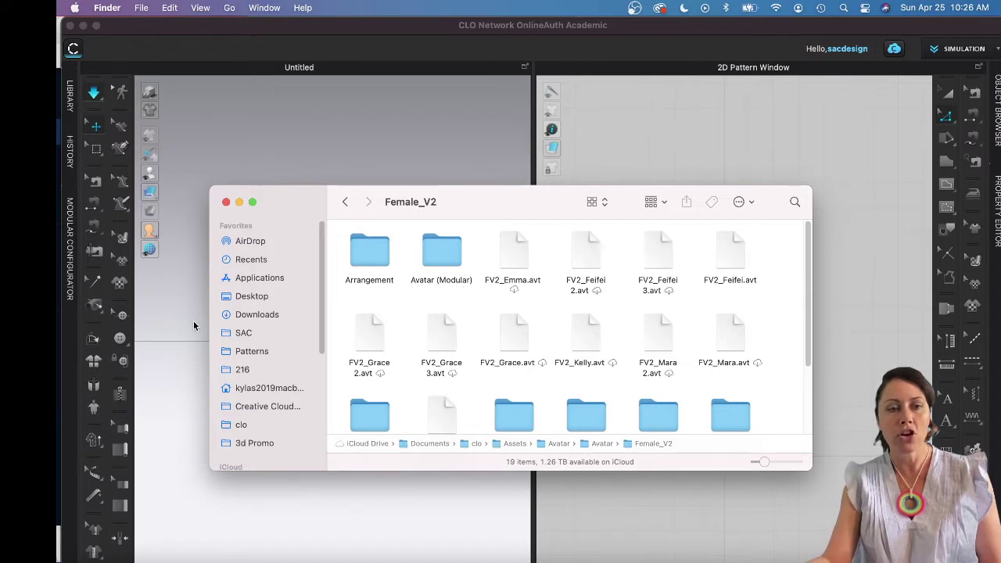
Browse the CLO Library's Avatar section into Female_V2 > Avatar (Modular) to list the Modular_FV2 avatars.
click(173, 300)
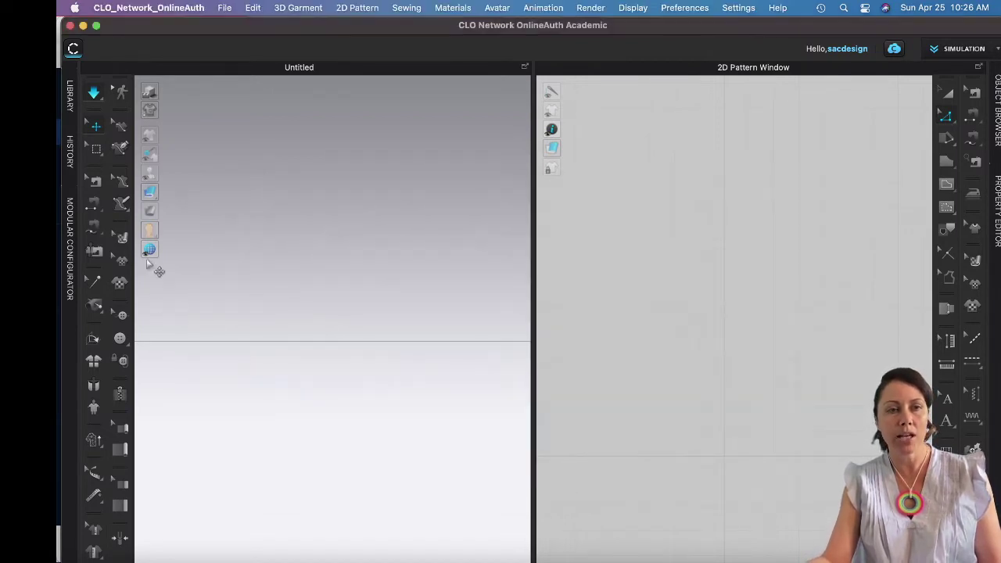
click(69, 94)
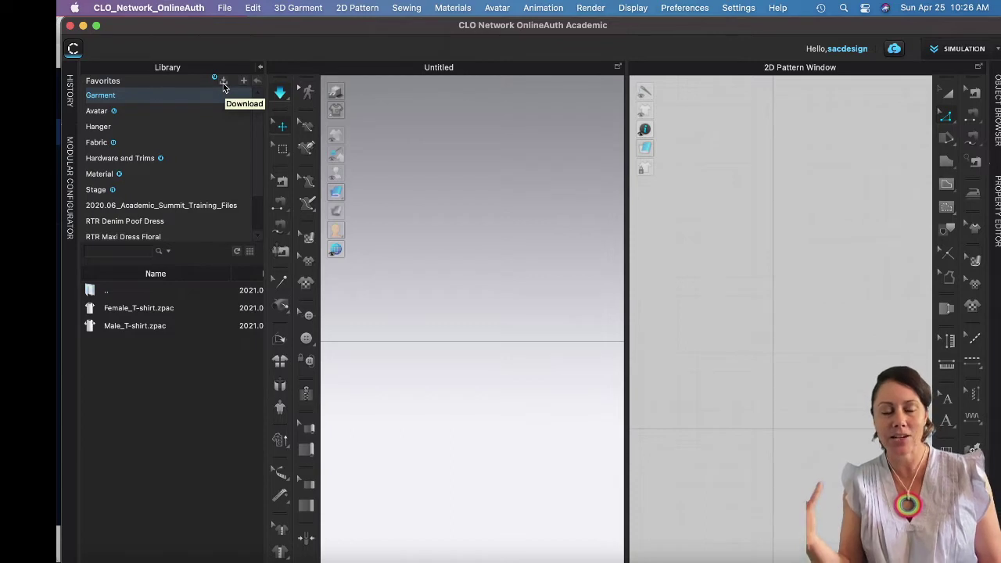
click(97, 111)
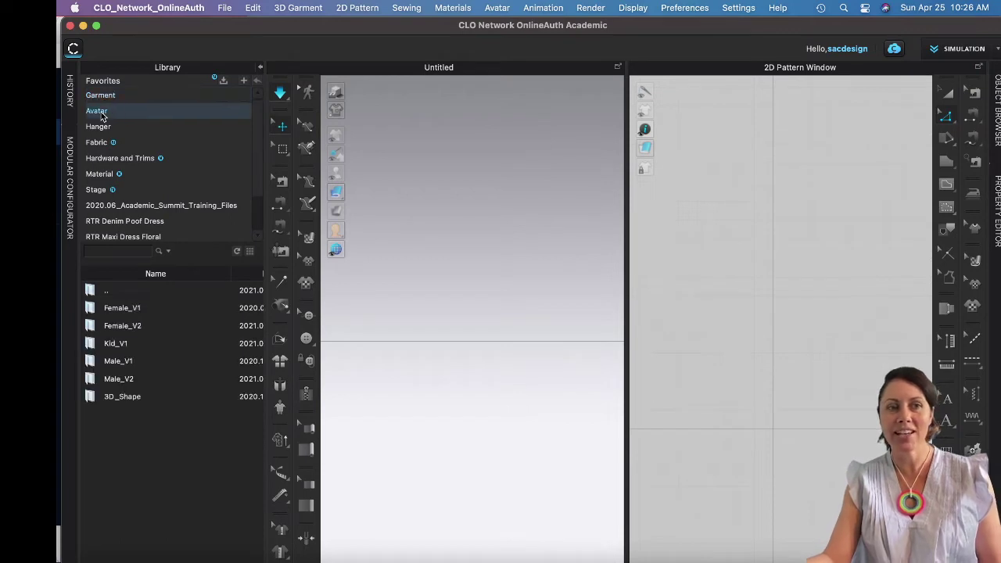
double_click(115, 327)
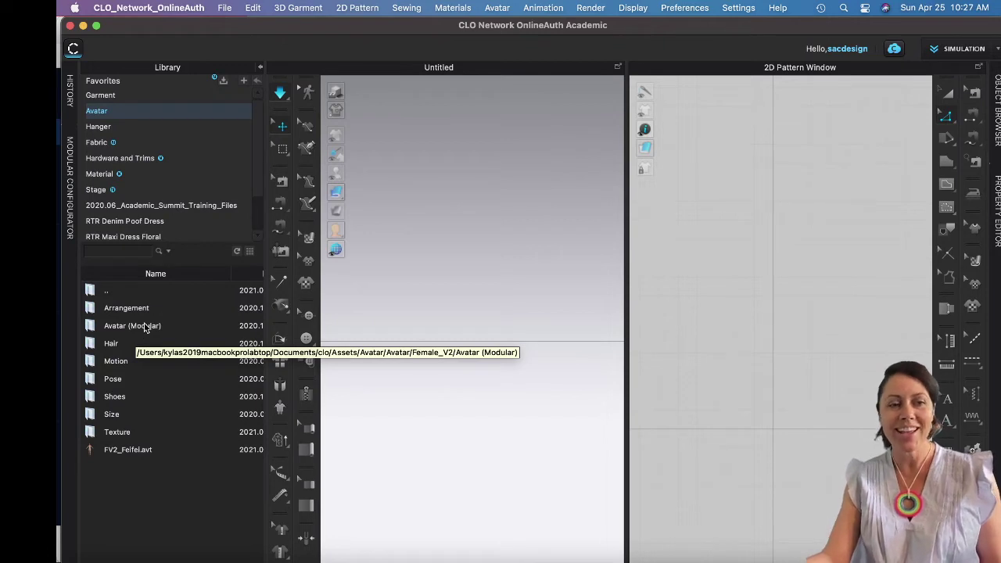
double_click(145, 326)
mouse_move(145, 329)
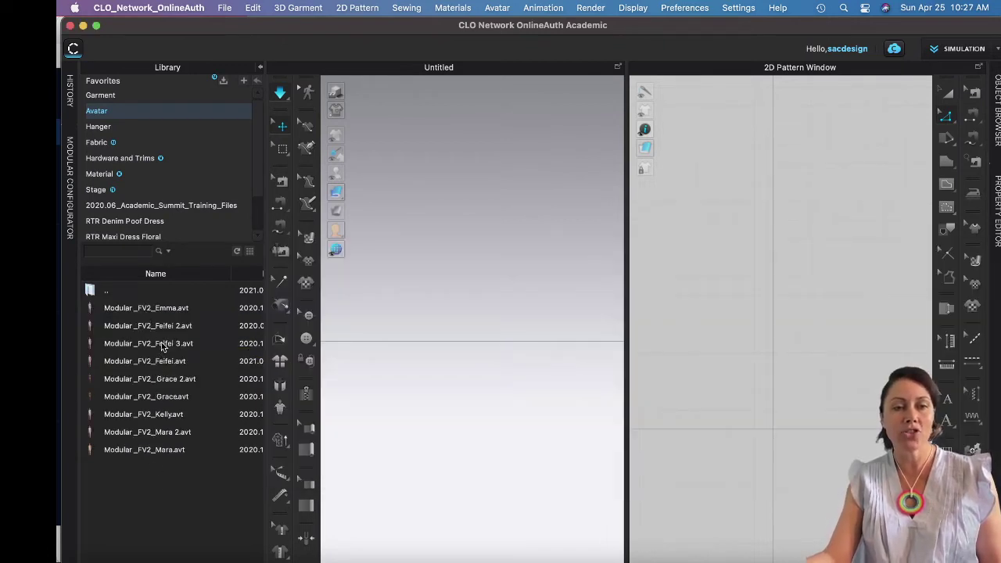
mouse_move(165, 312)
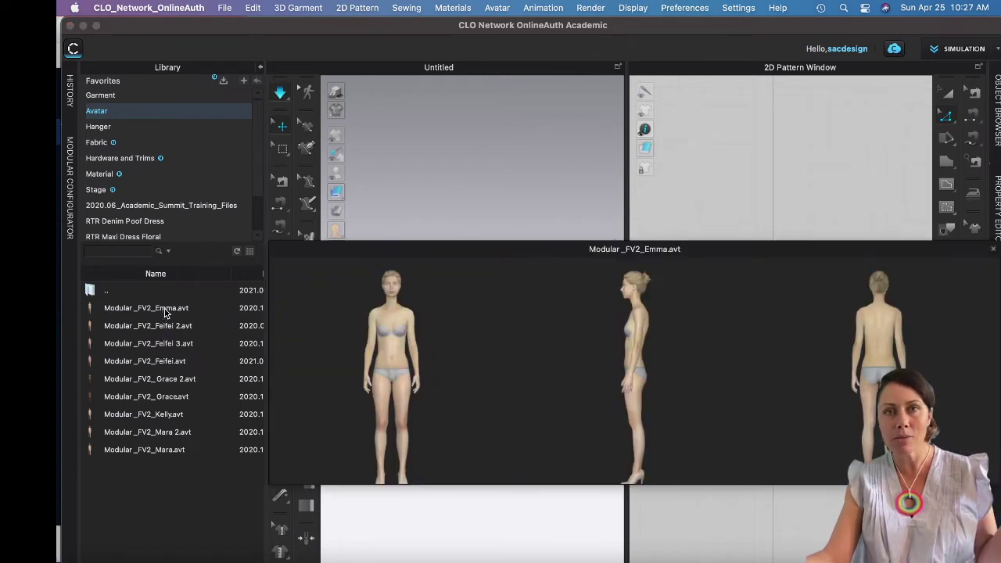
Load Modular_FV2_Emma.avt into the scene and collapse the Library panel.
double_click(165, 310)
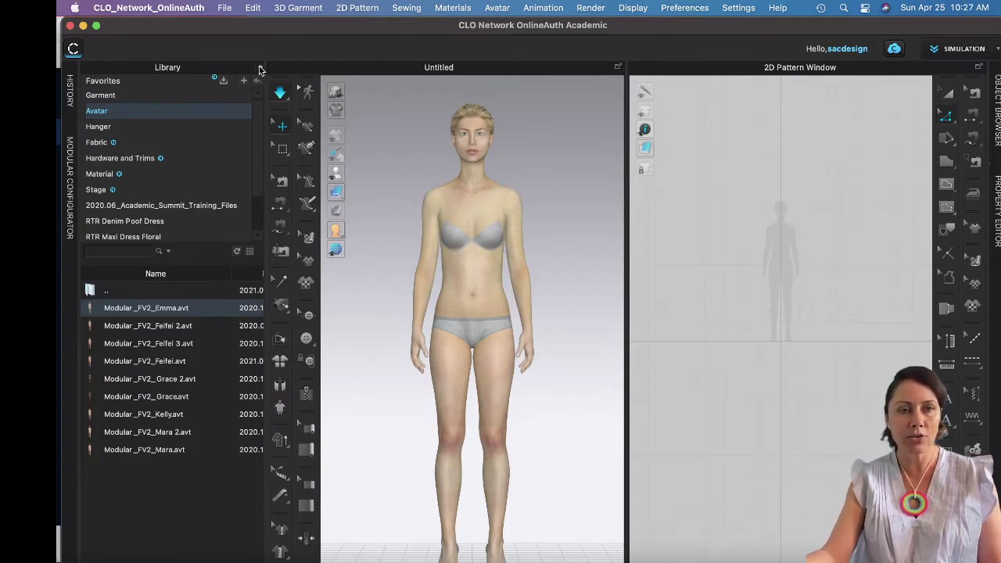
click(260, 70)
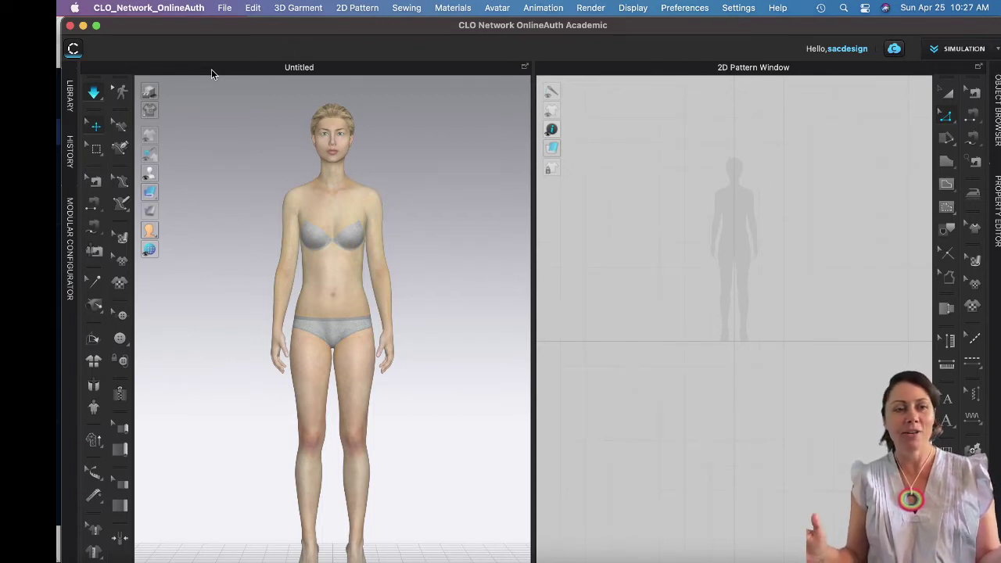
Open the Modular Configurator panel at Blocks > Woman > T-Shirts, showing Dropped and Set-In blocks.
click(71, 280)
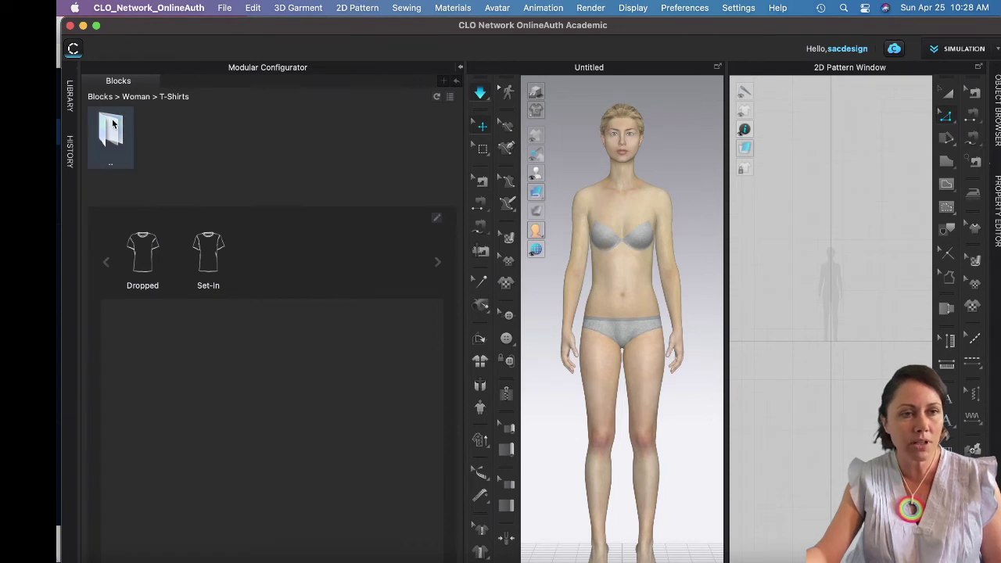
Assemble a Dropped T-shirt from the round-neck body and short-sleeve blocks, then close the configurator.
double_click(111, 119)
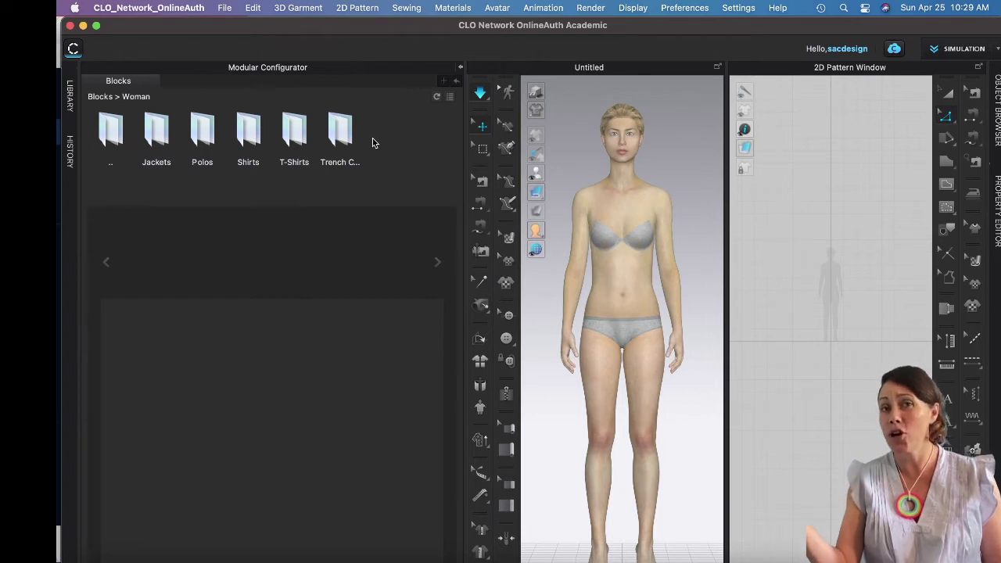
double_click(291, 138)
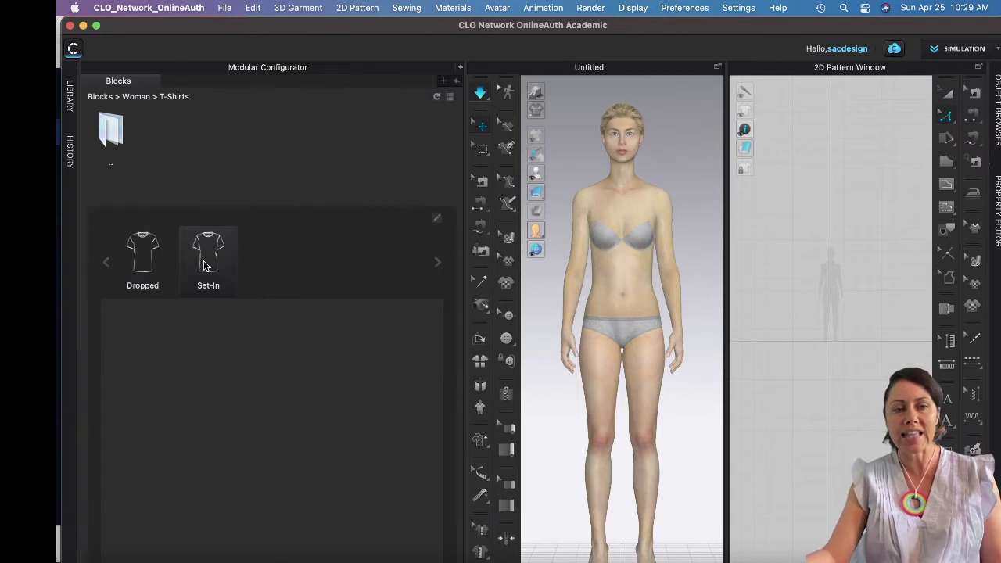
click(146, 266)
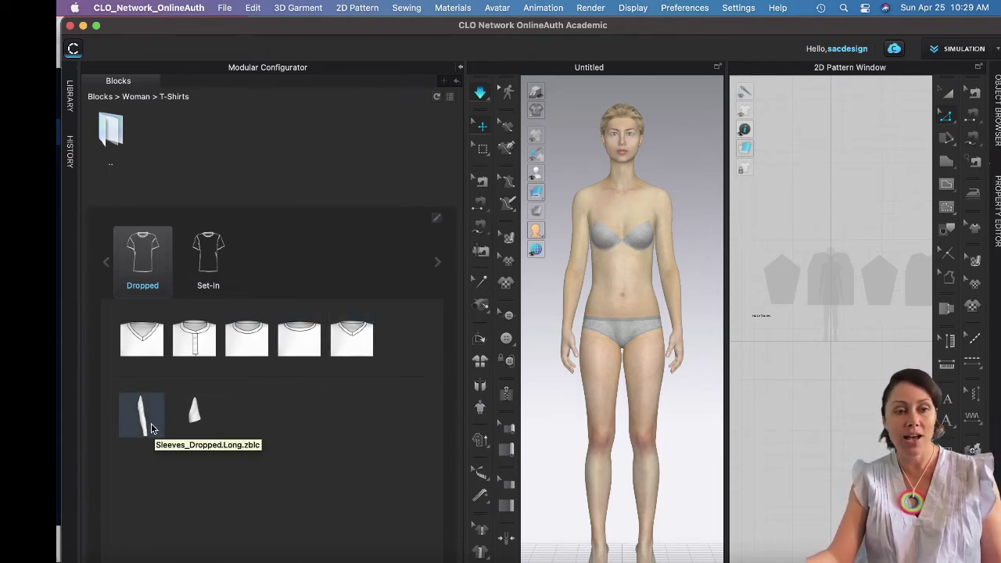
click(251, 350)
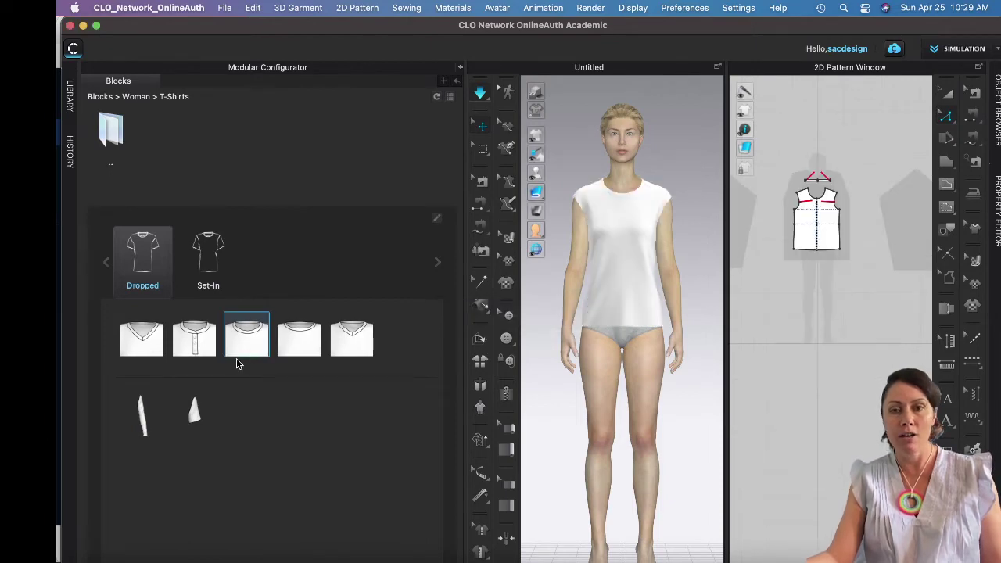
click(195, 415)
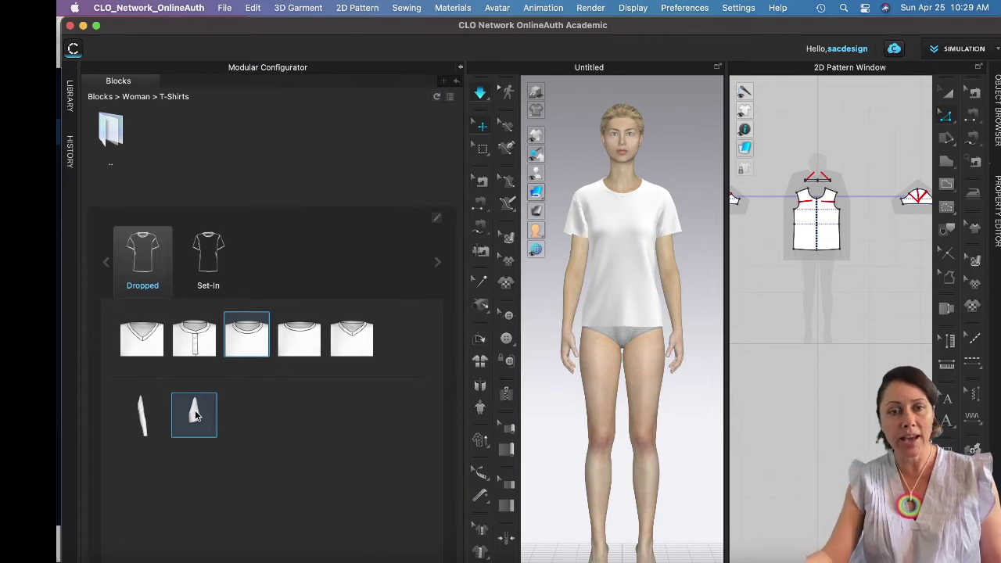
click(460, 70)
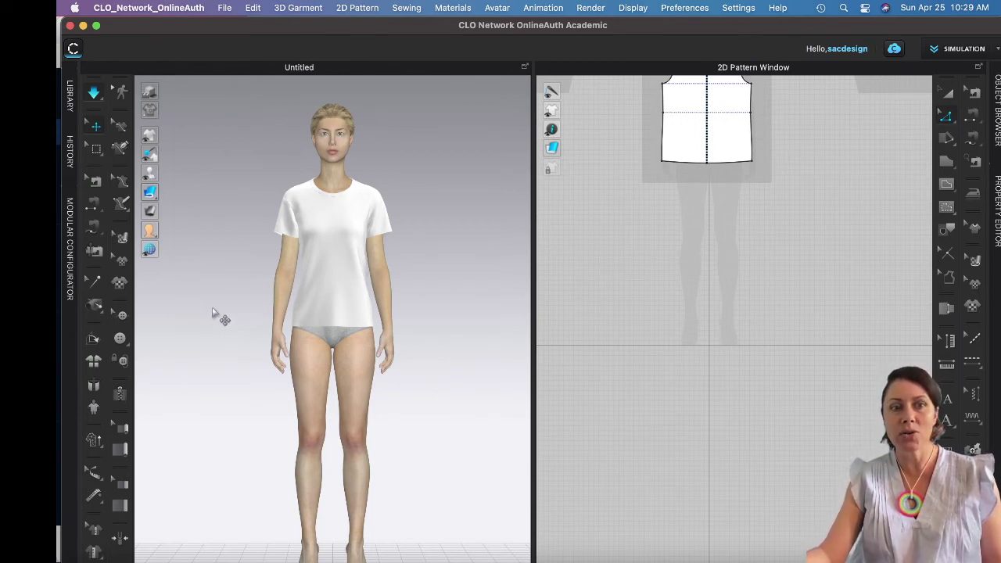
Frame the front, back and two sleeve pieces in the 2D and 3D views, and enter Edit Pattern mode (Z).
right_drag(215, 302, 257, 320)
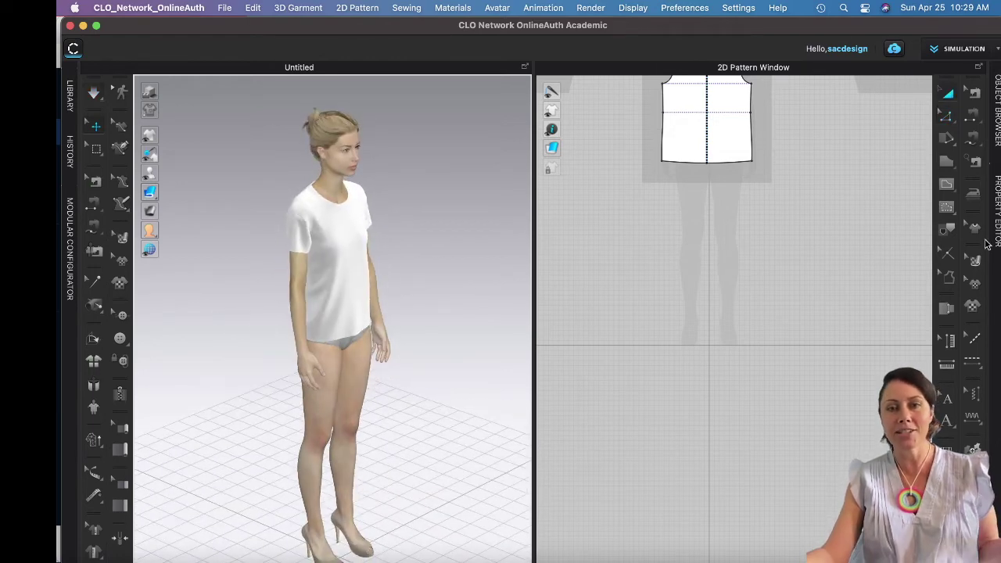
scroll(757, 321, down, 5)
scroll(762, 323, up, 4)
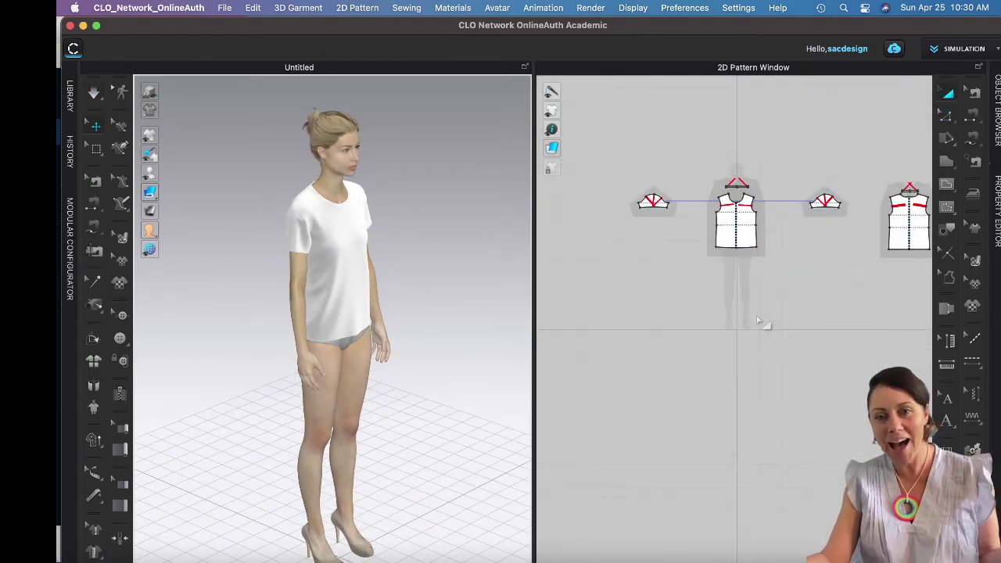
right_drag(780, 288, 713, 371)
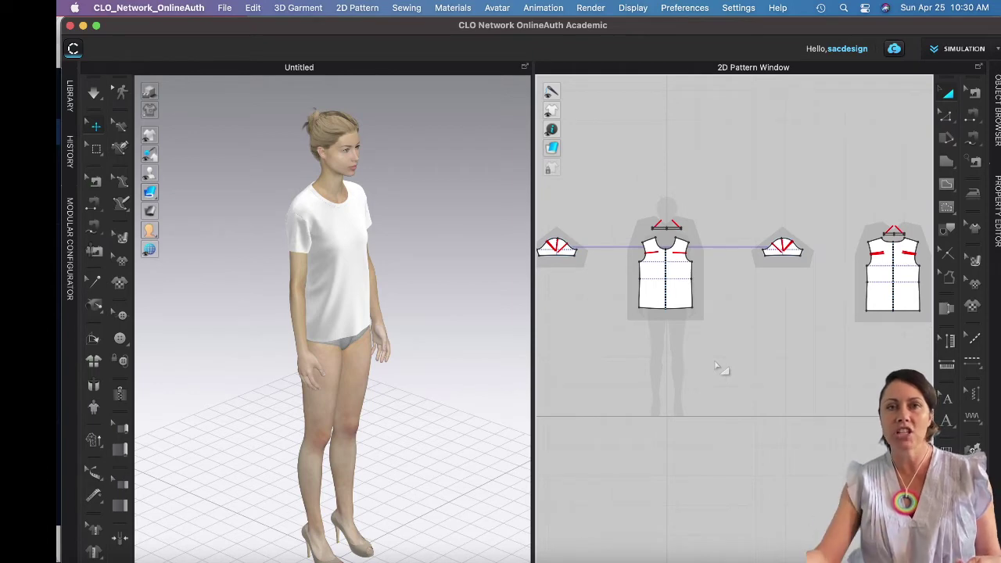
scroll(337, 278, up, 3)
scroll(337, 278, down, 5)
scroll(337, 278, up, 2)
right_drag(337, 278, 364, 287)
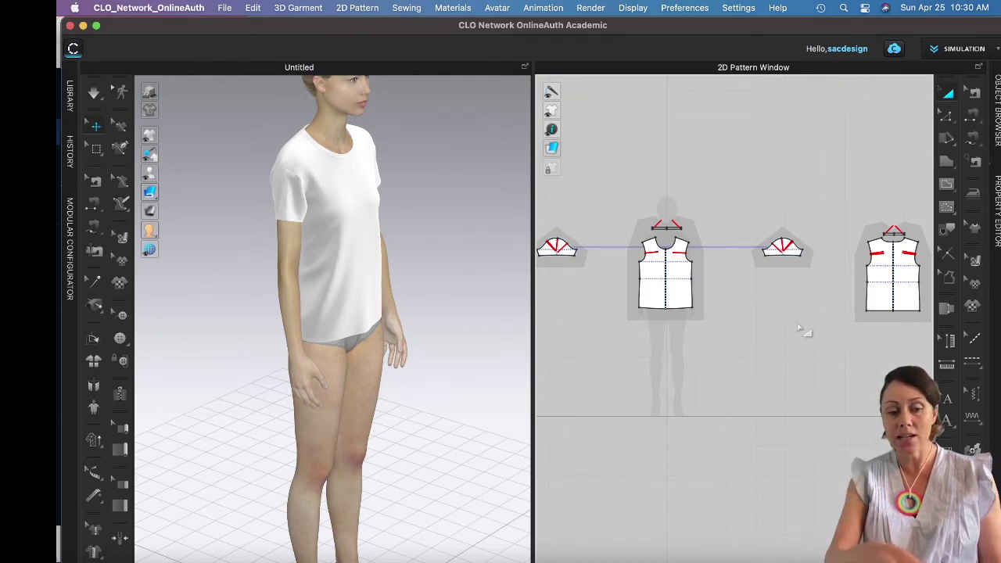
key(z)
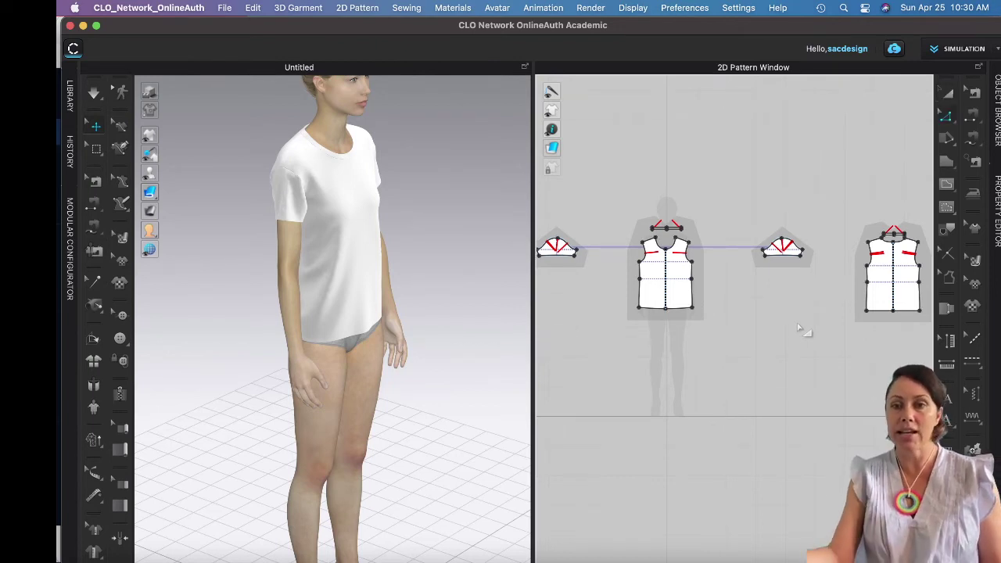
click(946, 119)
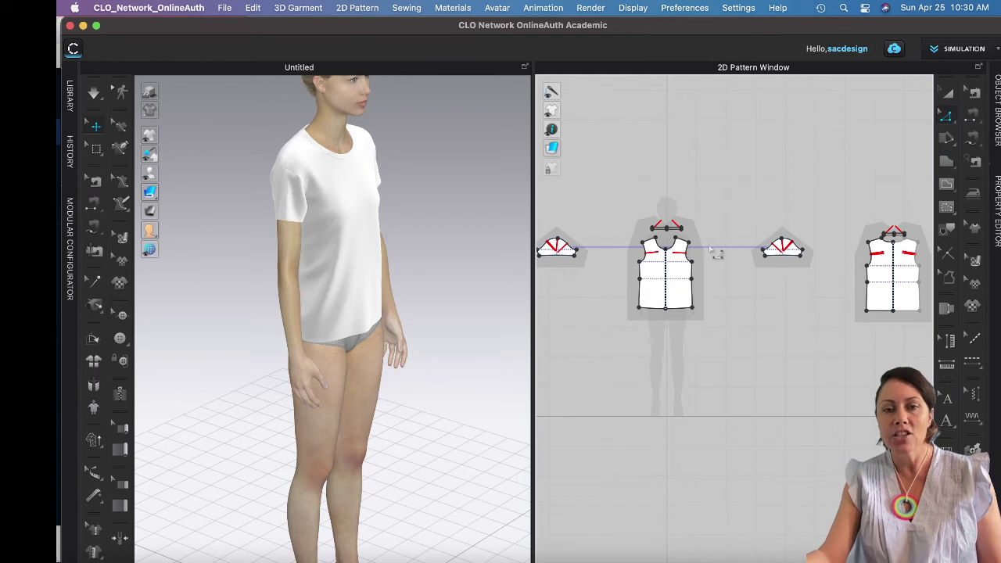
click(667, 319)
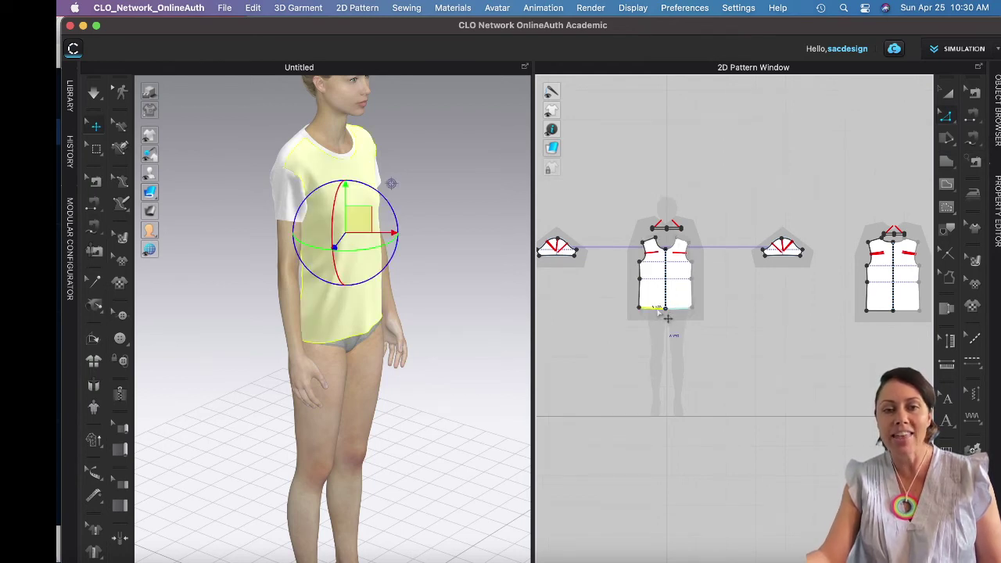
drag(667, 319, 666, 349)
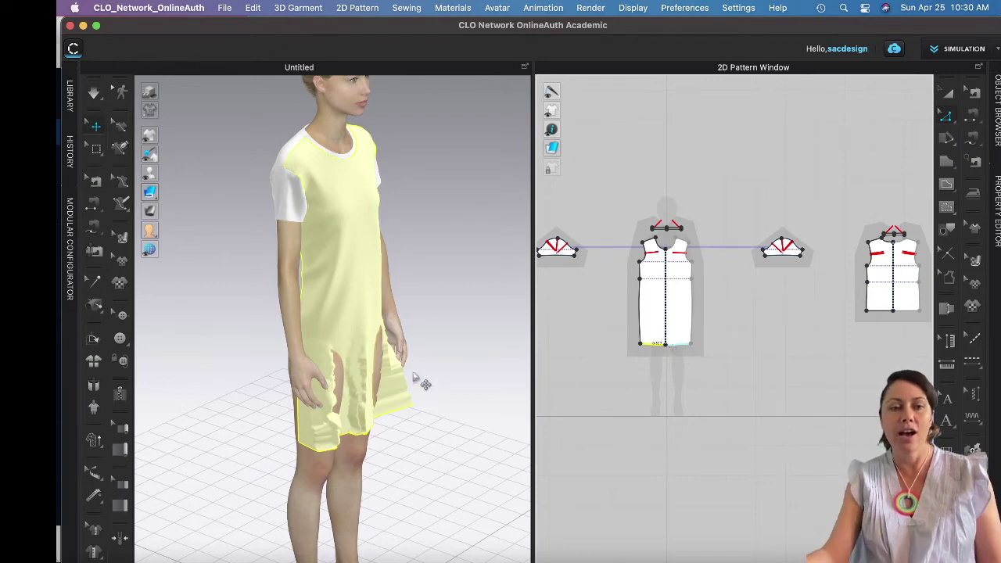
right_drag(390, 359, 335, 402)
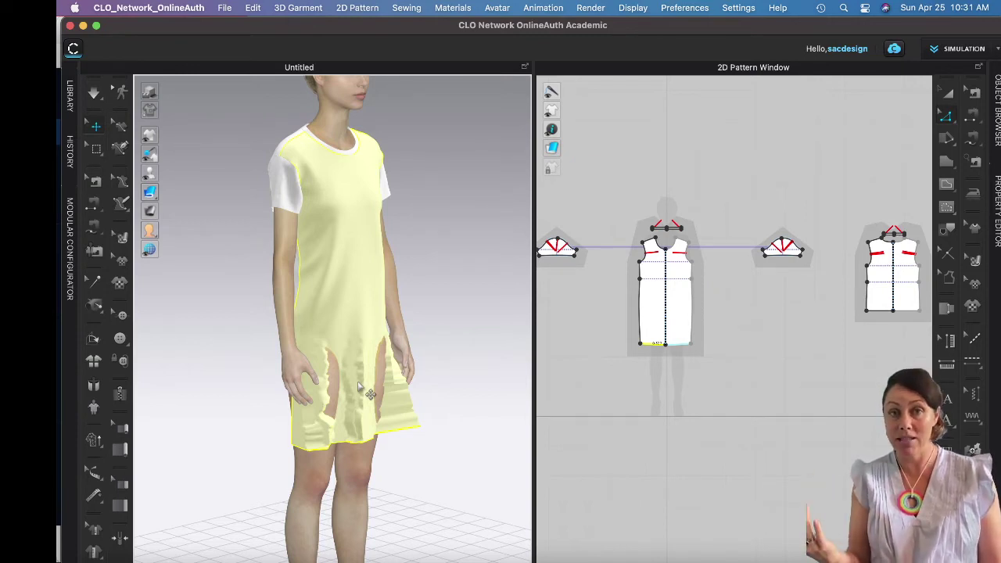
Restart the cloth simulation so the lengthened dress drapes without torn hem patches, checking it from all sides.
key(space)
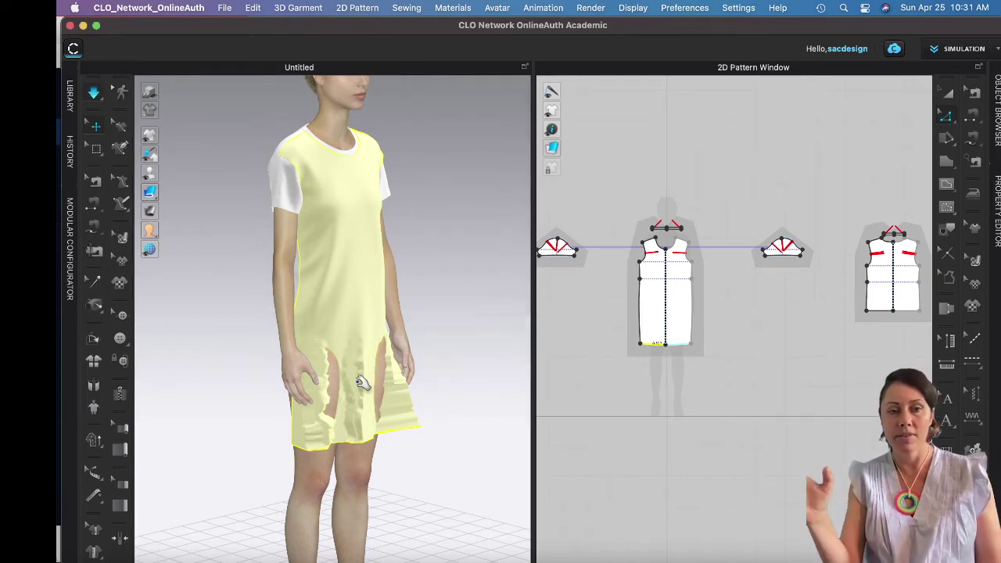
key(space)
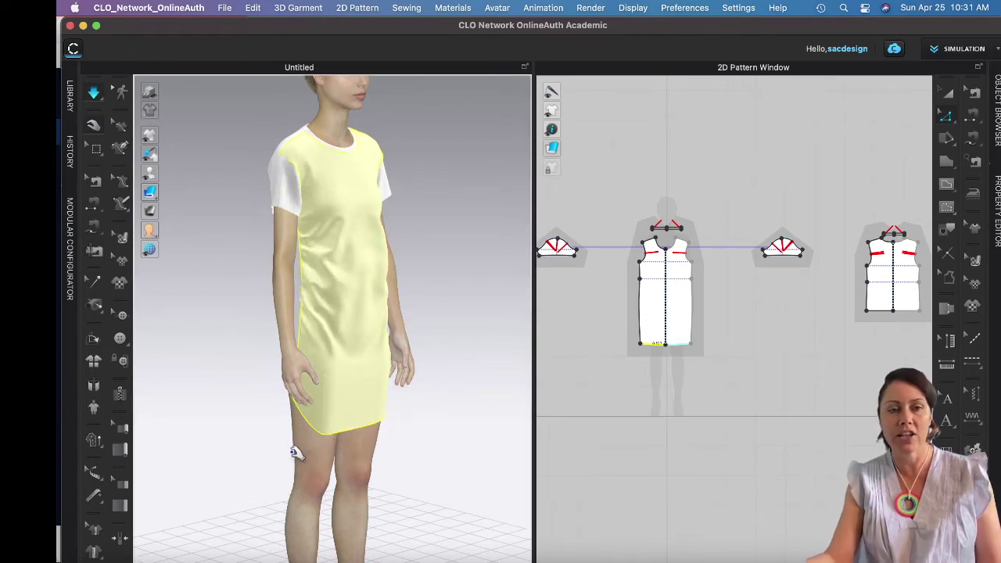
mouse_move(291, 414)
right_down()
mouse_move(339, 407)
mouse_move(342, 395)
mouse_move(279, 424)
right_up()
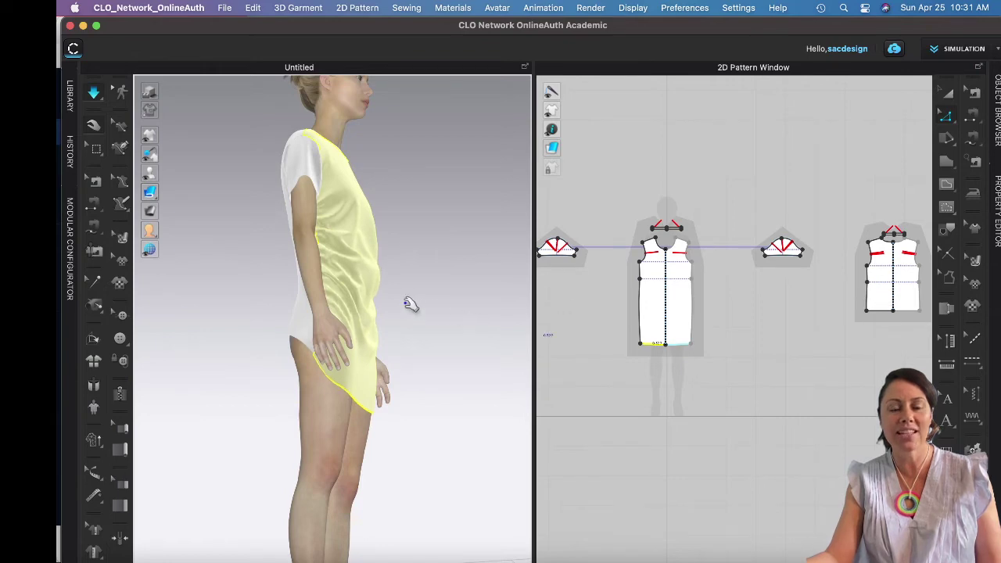
right_drag(350, 327, 378, 310)
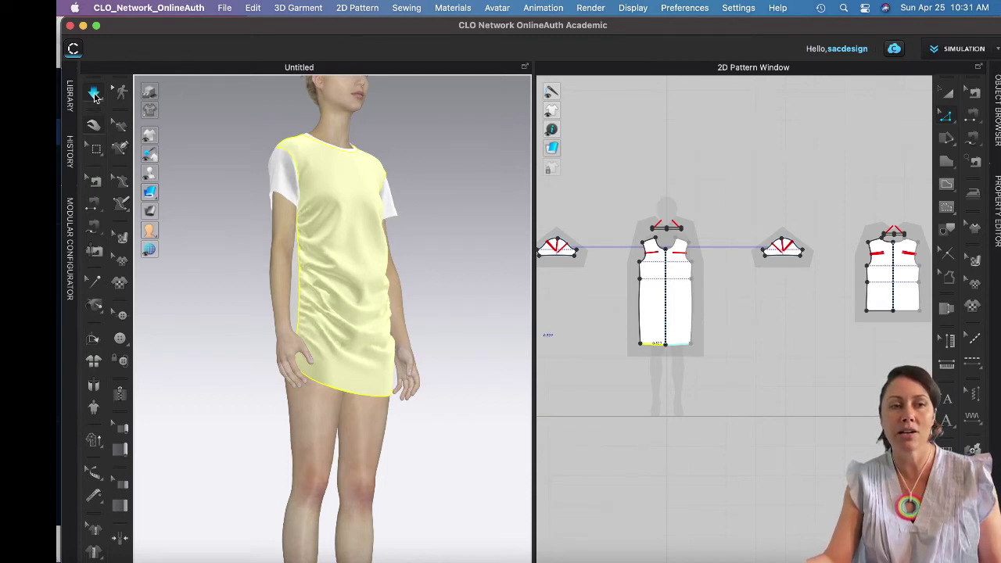
click(93, 94)
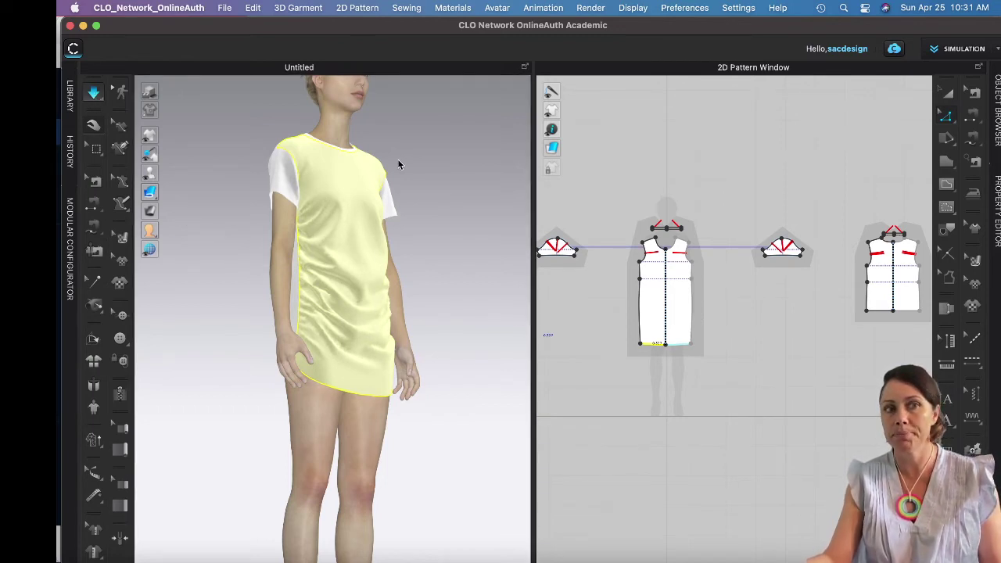
key(w)
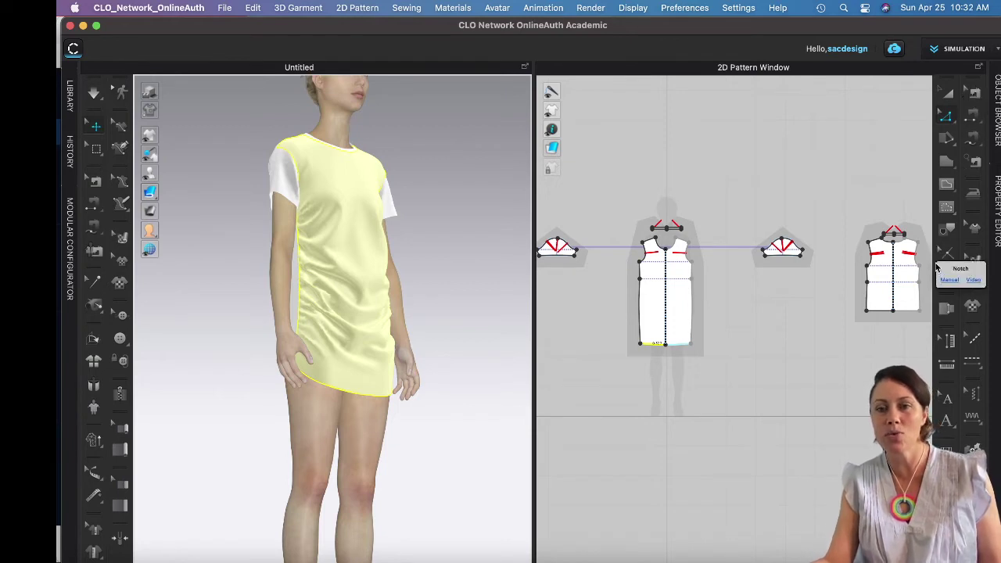
Segment-sew the back piece's side edge to the front piece's side edge and re-run the simulation.
click(974, 94)
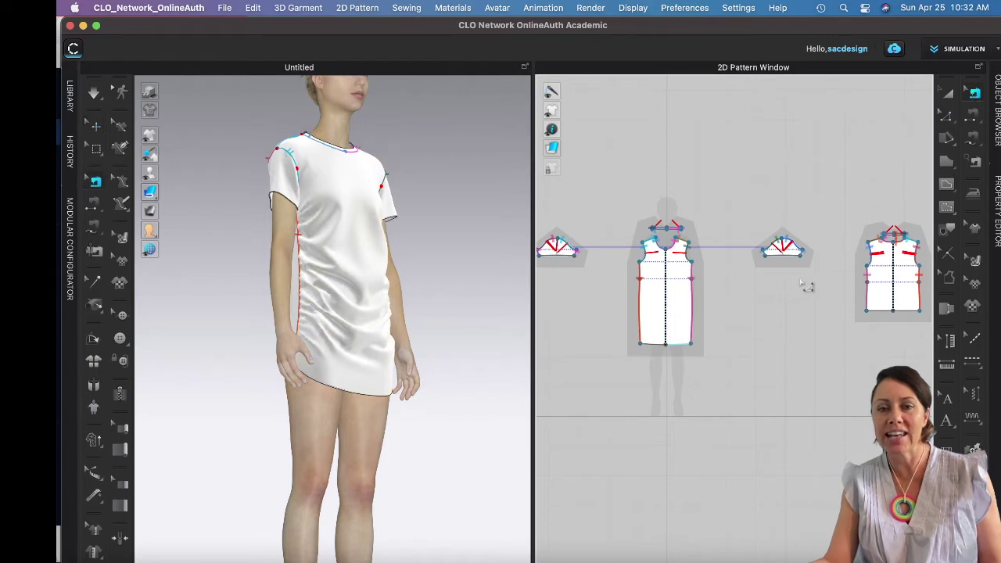
click(878, 303)
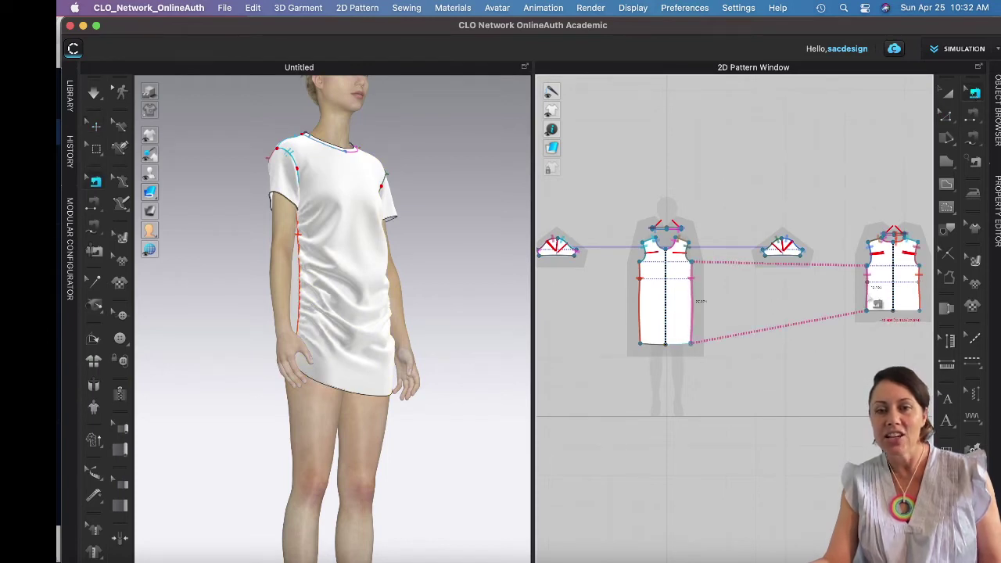
click(692, 344)
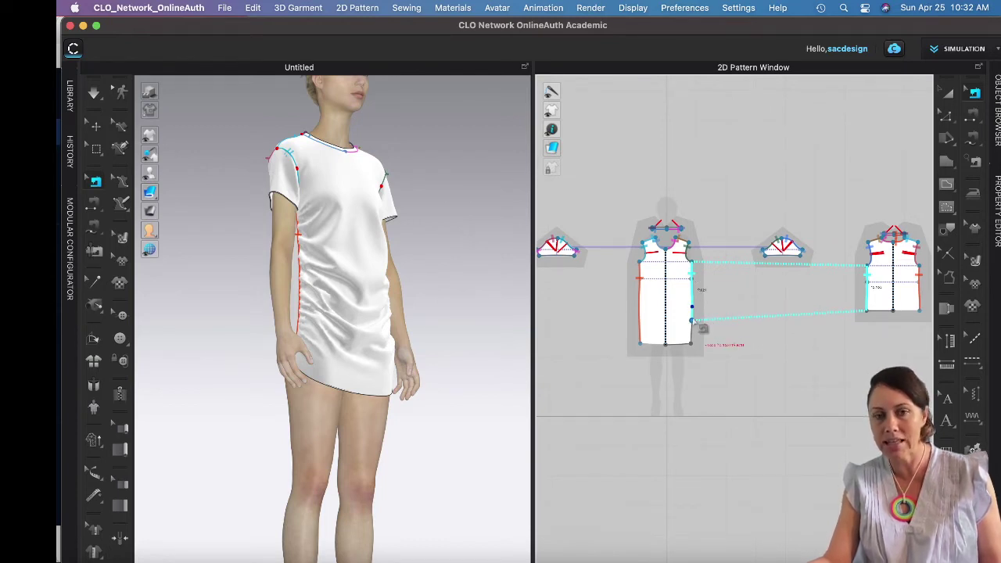
click(691, 307)
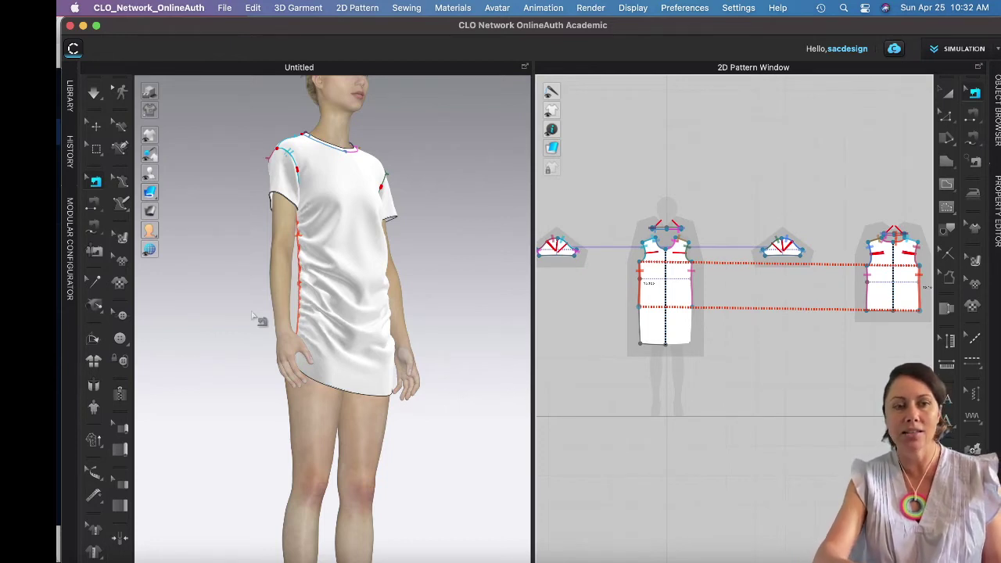
key(q)
key(space)
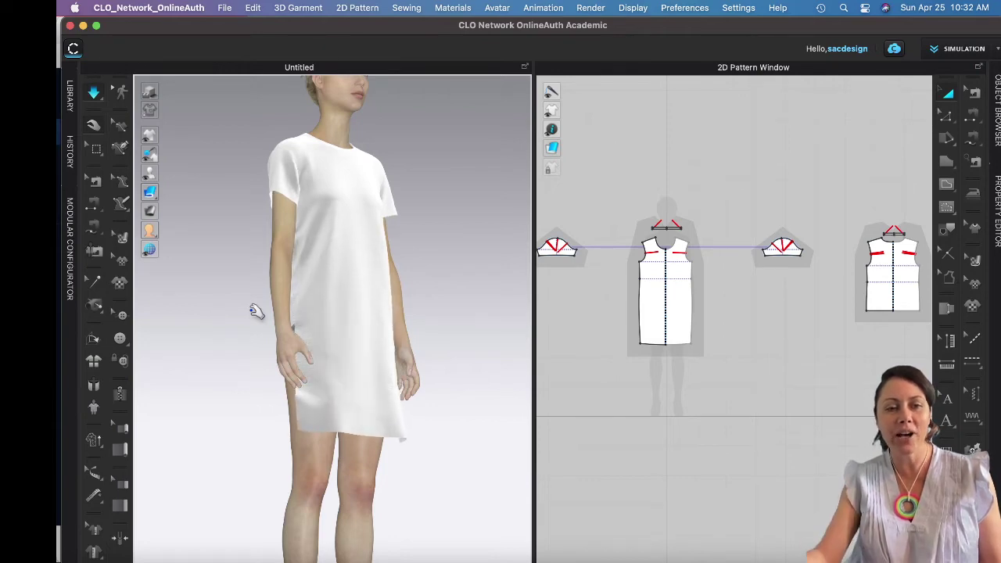
Undo four edits to restore the hip-length front piece, turning the dress back into a short T-shirt.
right_drag(331, 411, 324, 460)
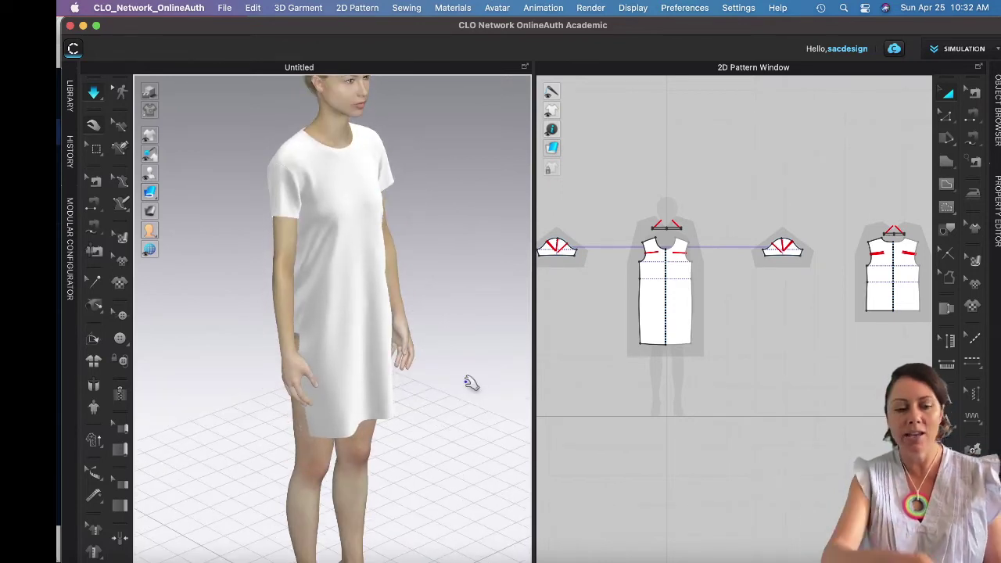
key(super+z)
key(super+z)
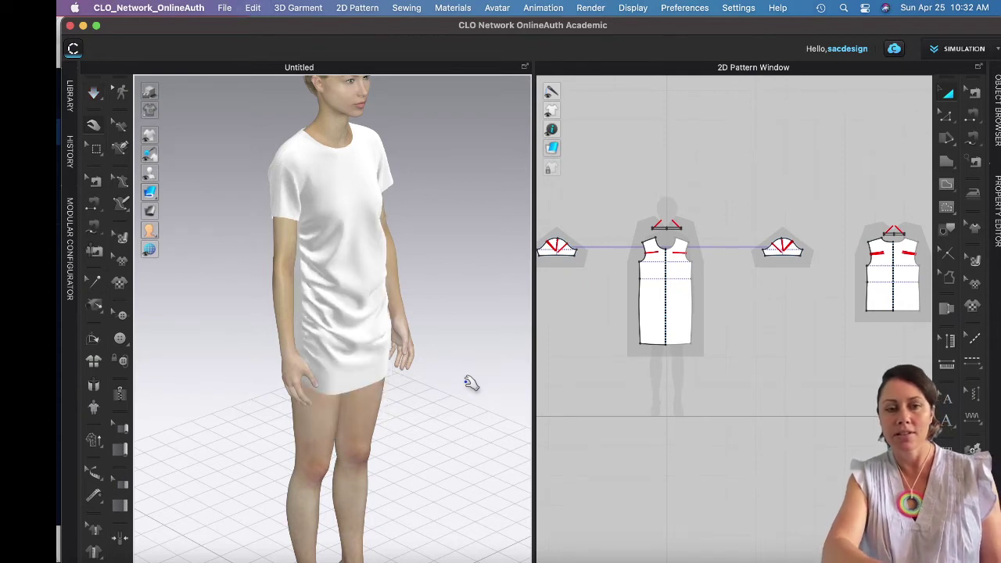
key(super+z)
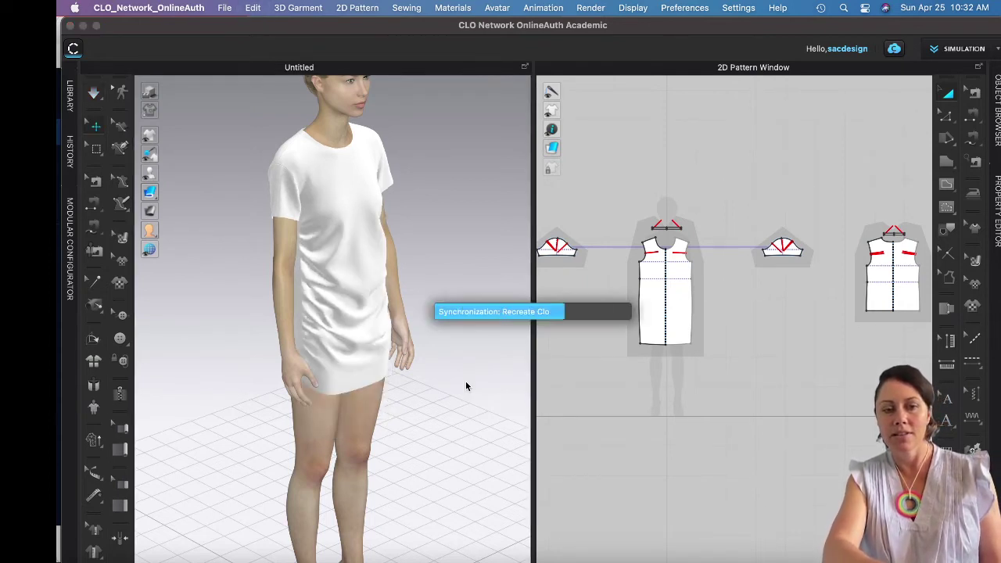
key(super+z)
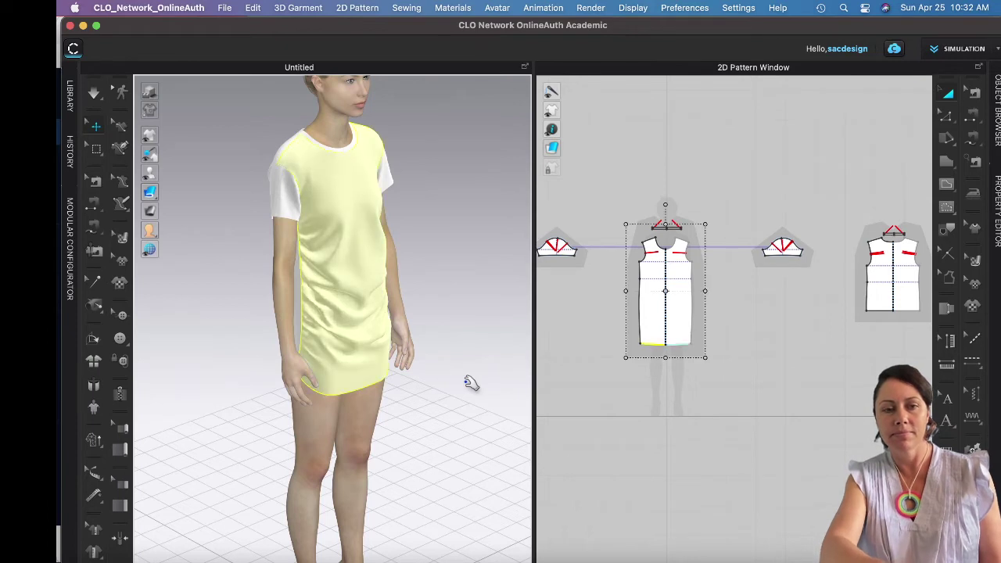
key(super+z)
key(super+z)
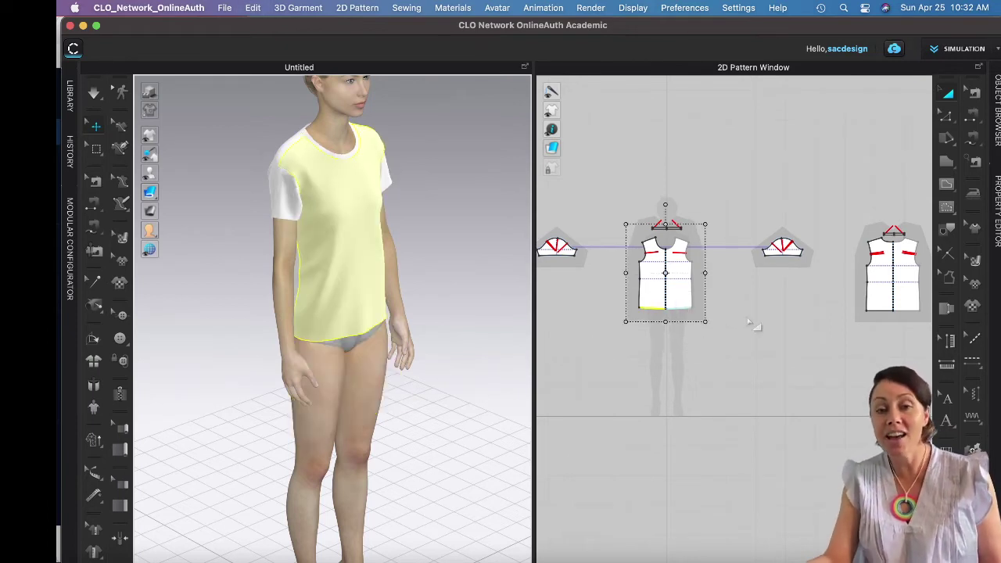
Drag the front and back hem edges down together to lengthen the tee to knee length.
click(784, 317)
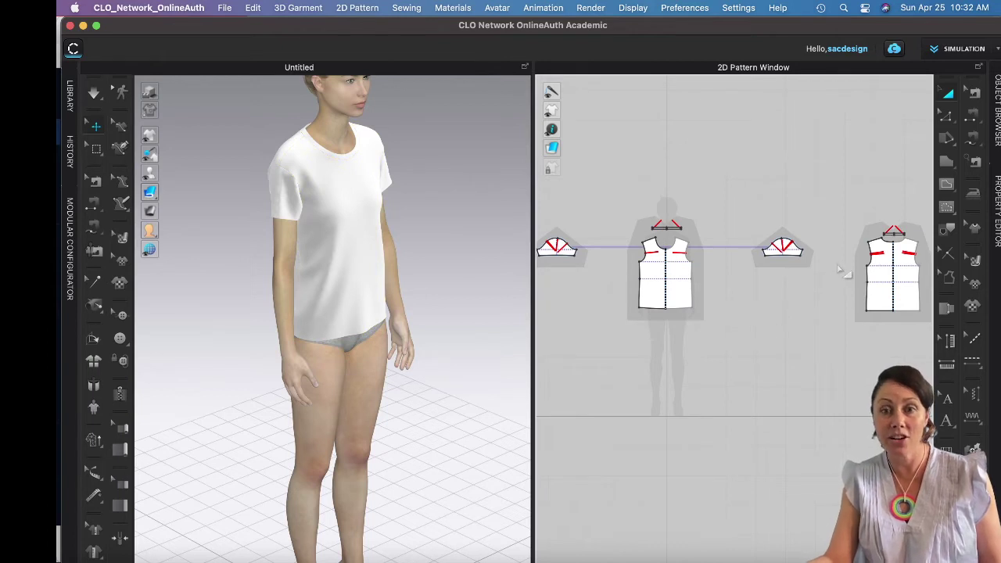
key(z)
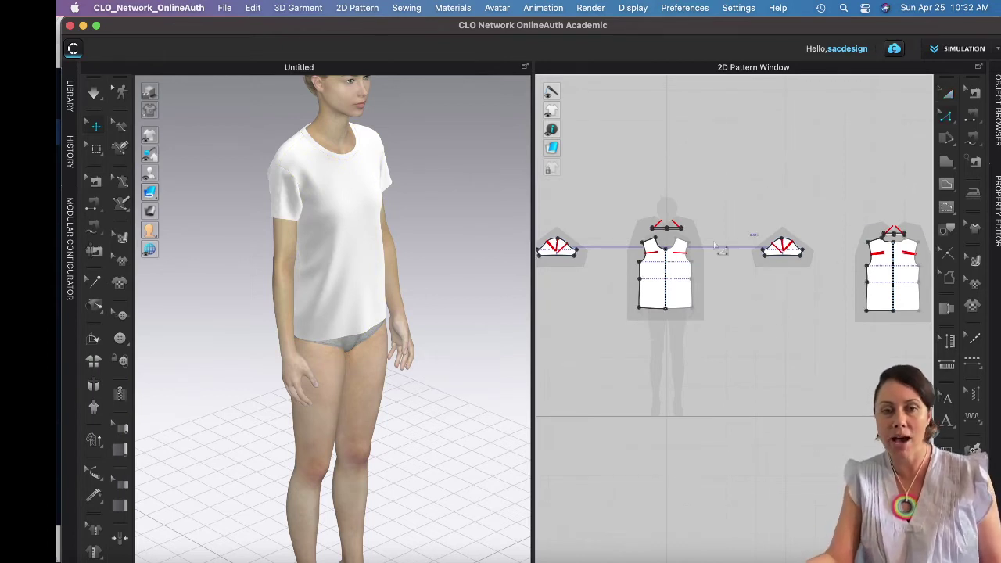
click(658, 309)
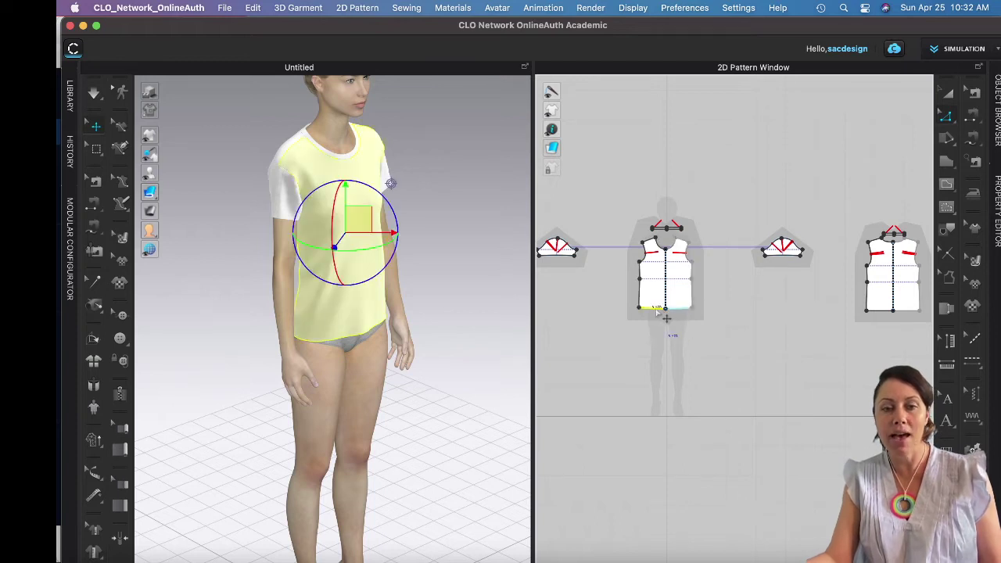
click(896, 317)
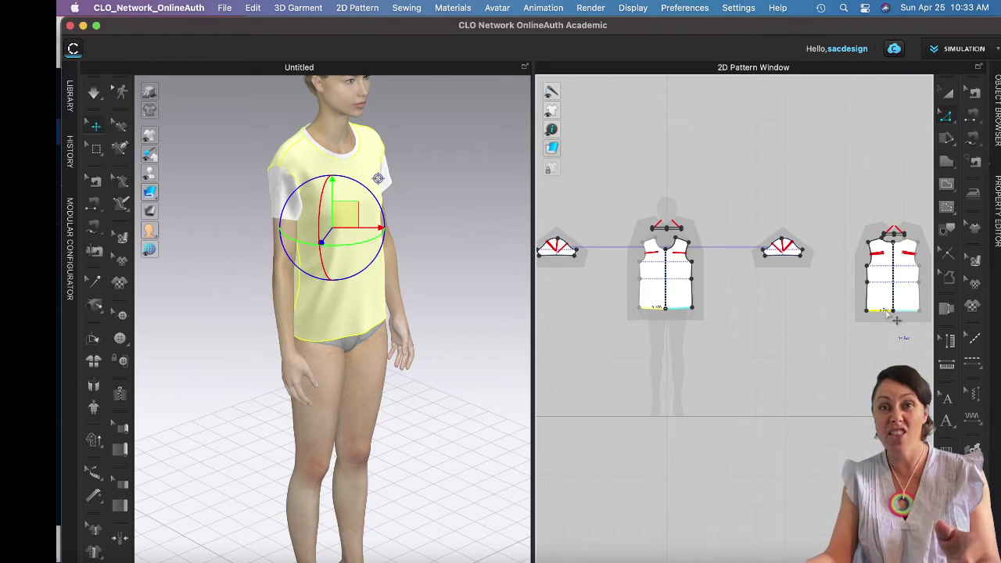
drag(896, 317, 888, 365)
click(821, 436)
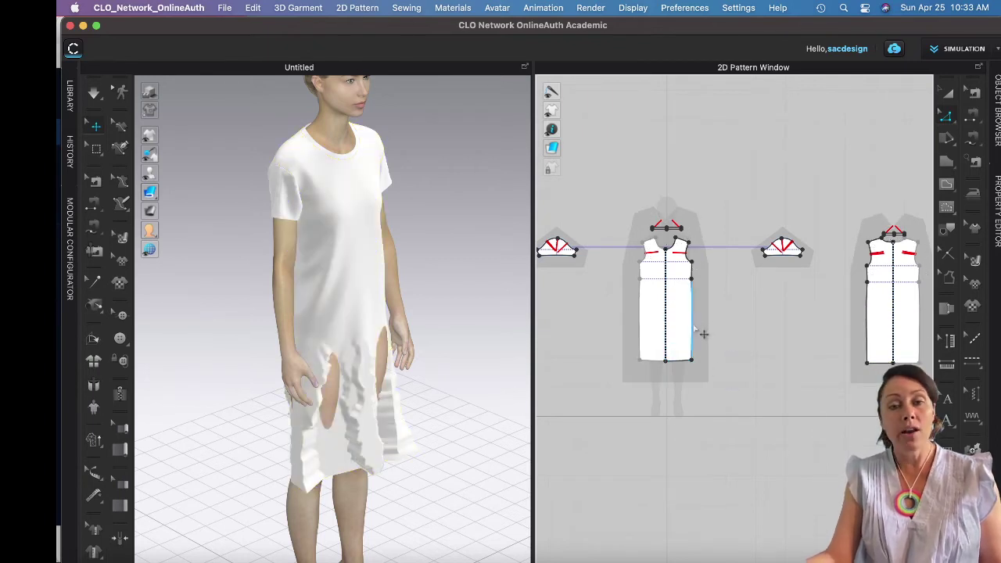
click(703, 334)
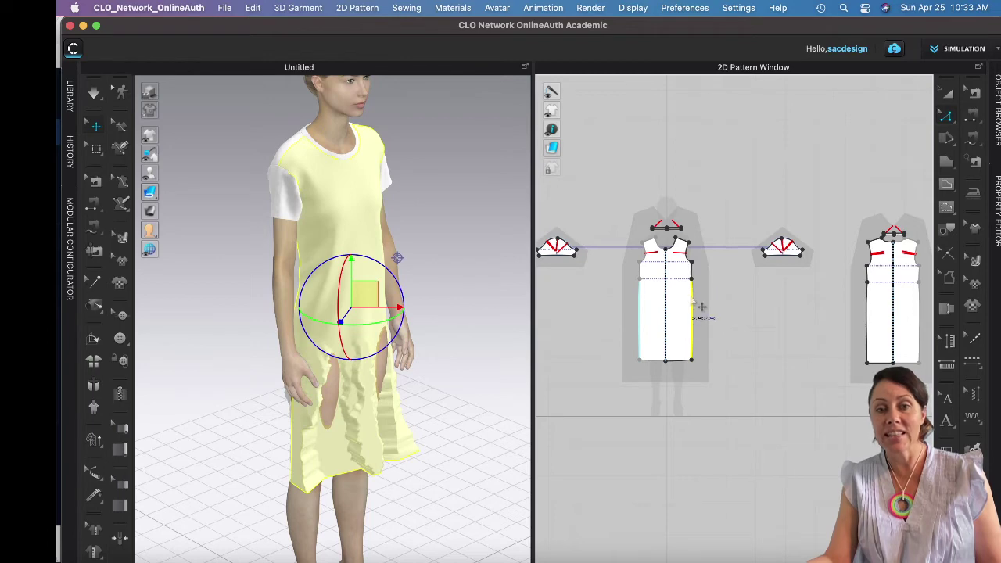
right_click(695, 338)
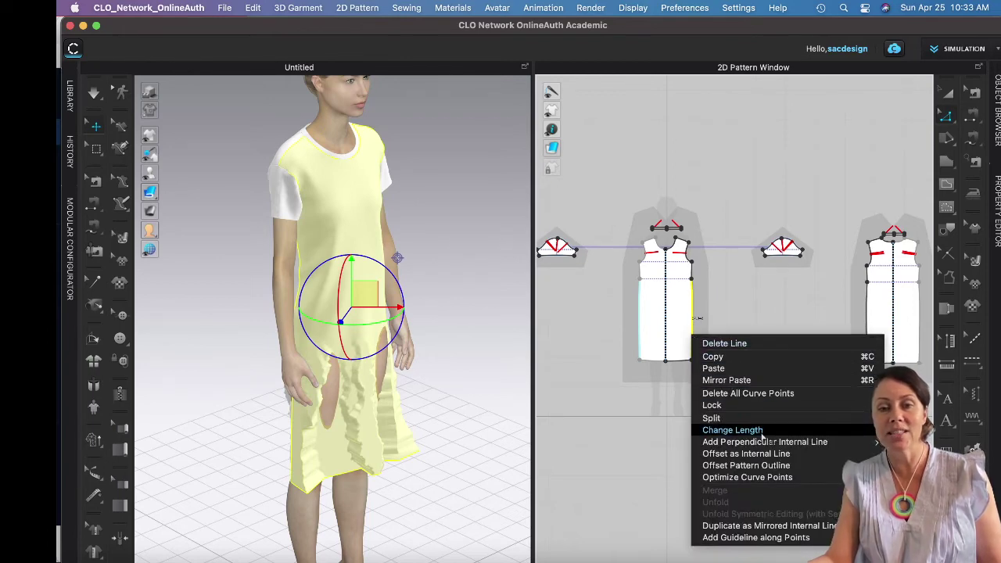
click(763, 430)
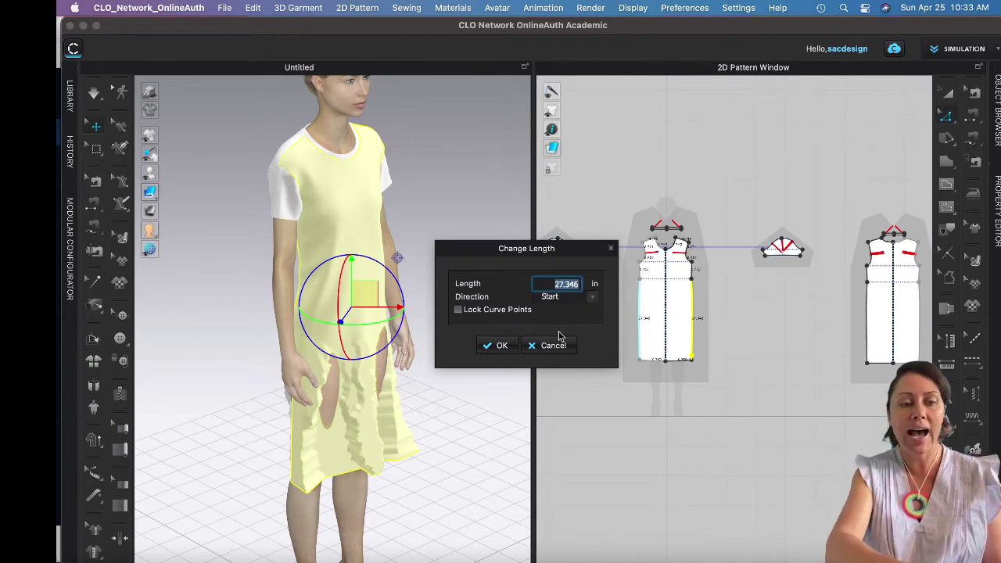
text(27)
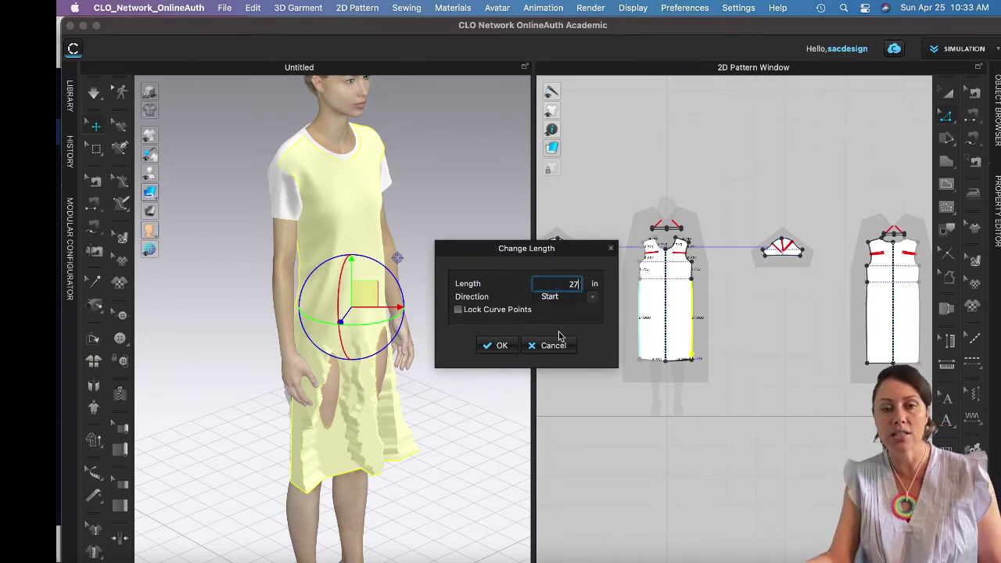
click(560, 347)
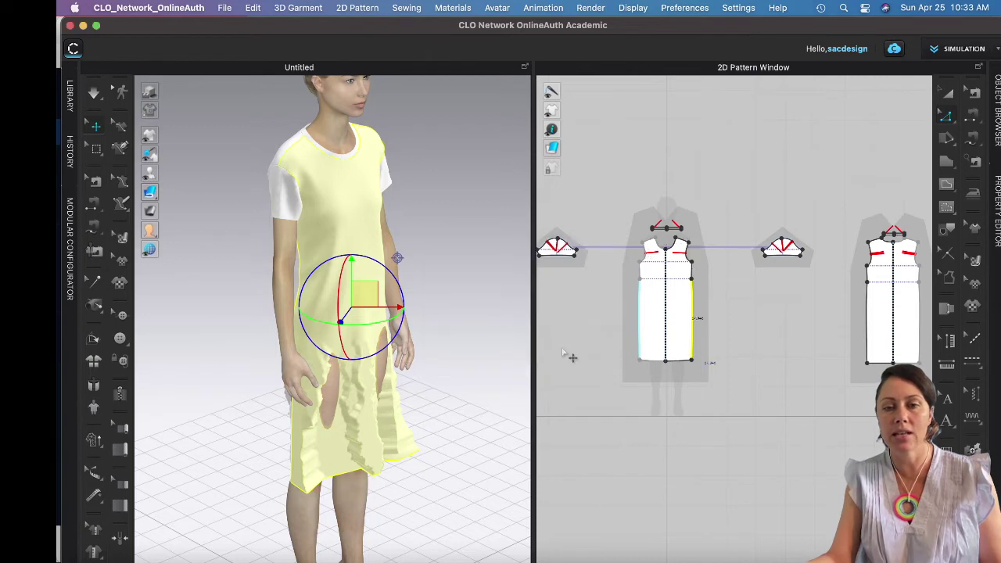
Pull the front and back bottom hem corner points outward to flare the hem.
click(730, 354)
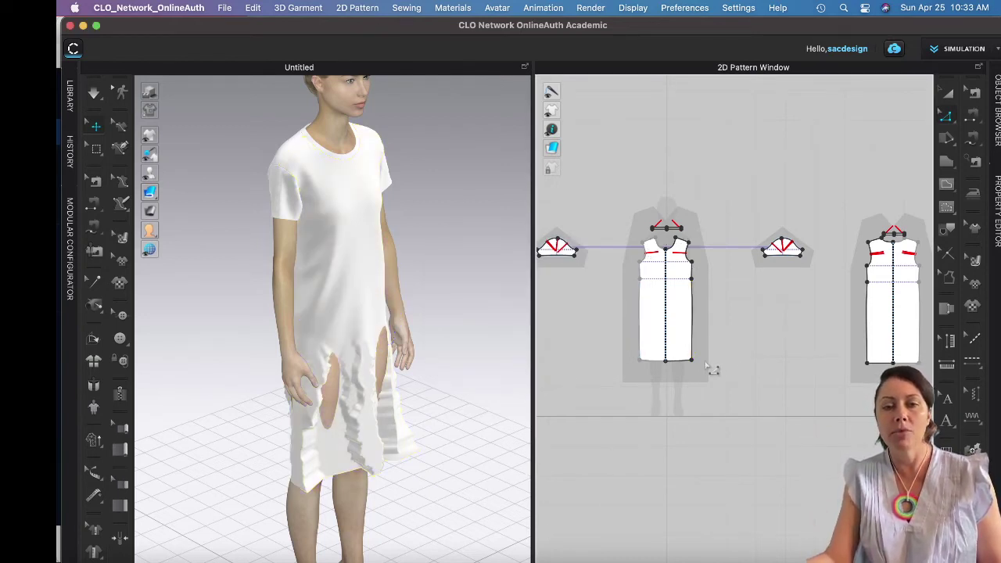
click(692, 361)
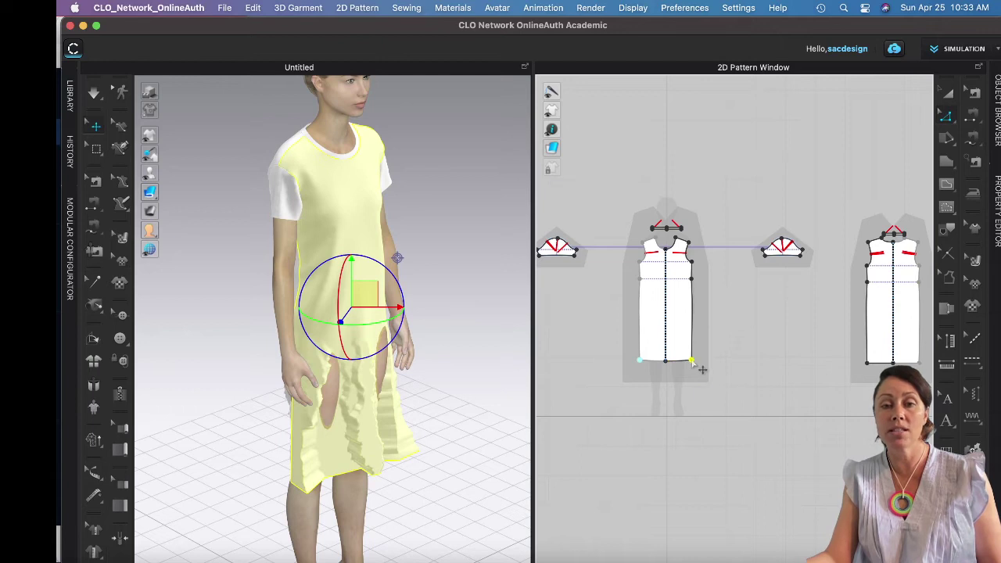
drag(692, 361, 702, 361)
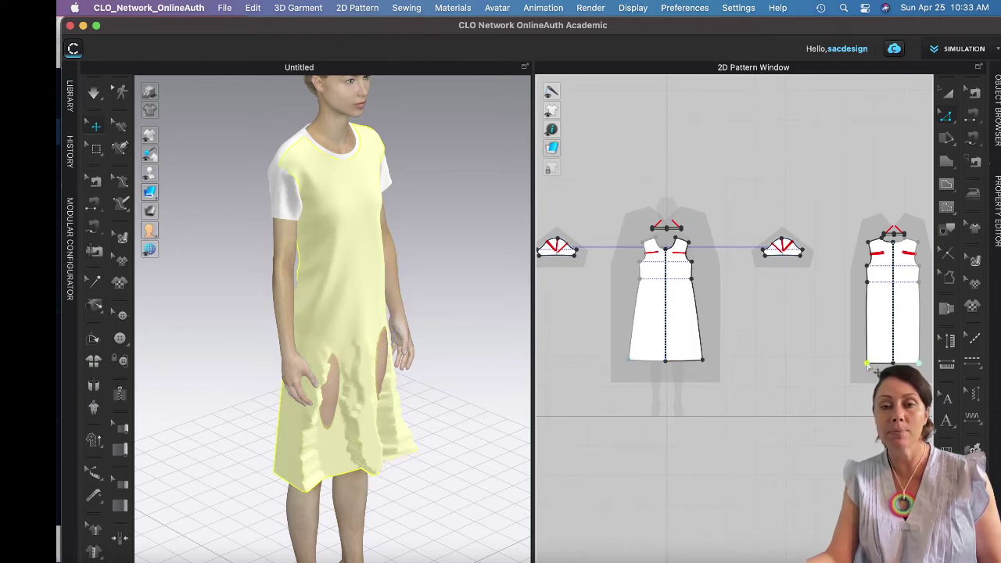
drag(868, 364, 860, 364)
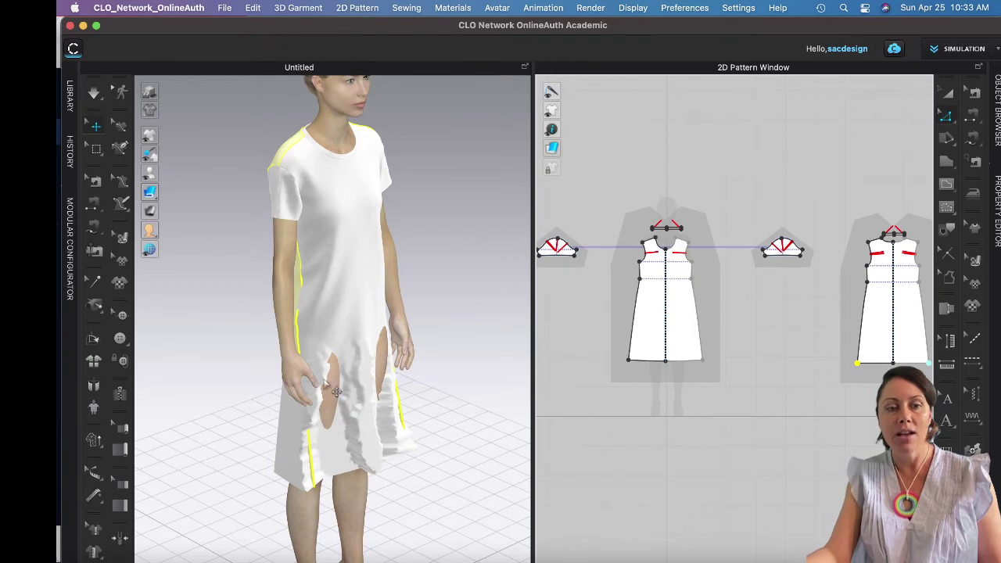
Simulate the dress and tug the back and side hem fabric so the flare drapes evenly.
right_drag(358, 347, 392, 354)
key(2)
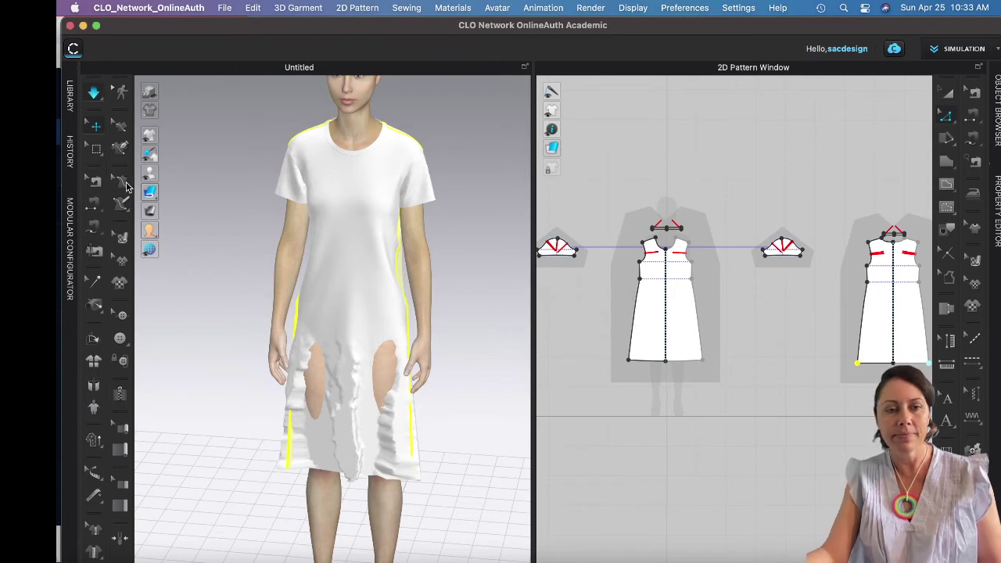
key(space)
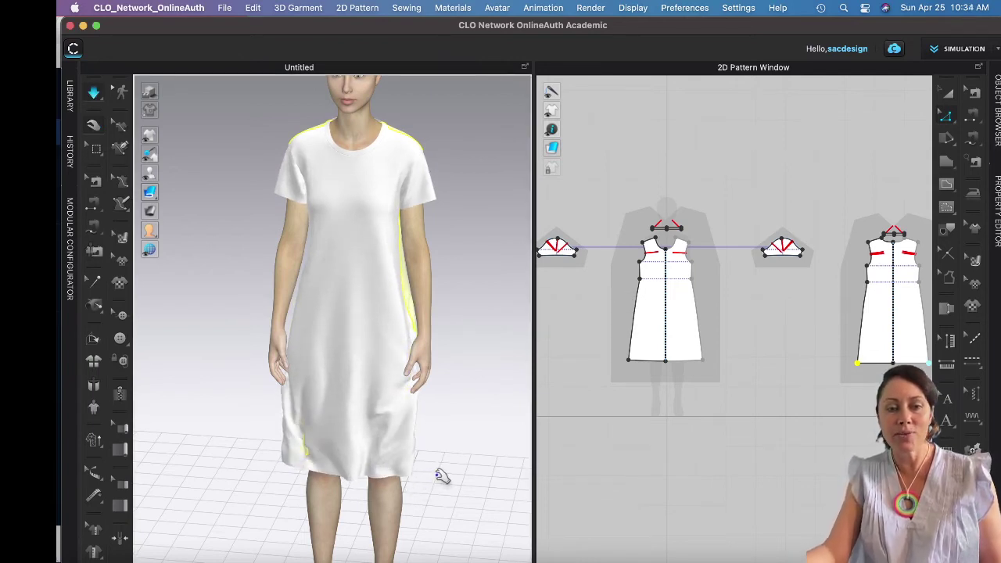
right_drag(449, 454, 553, 455)
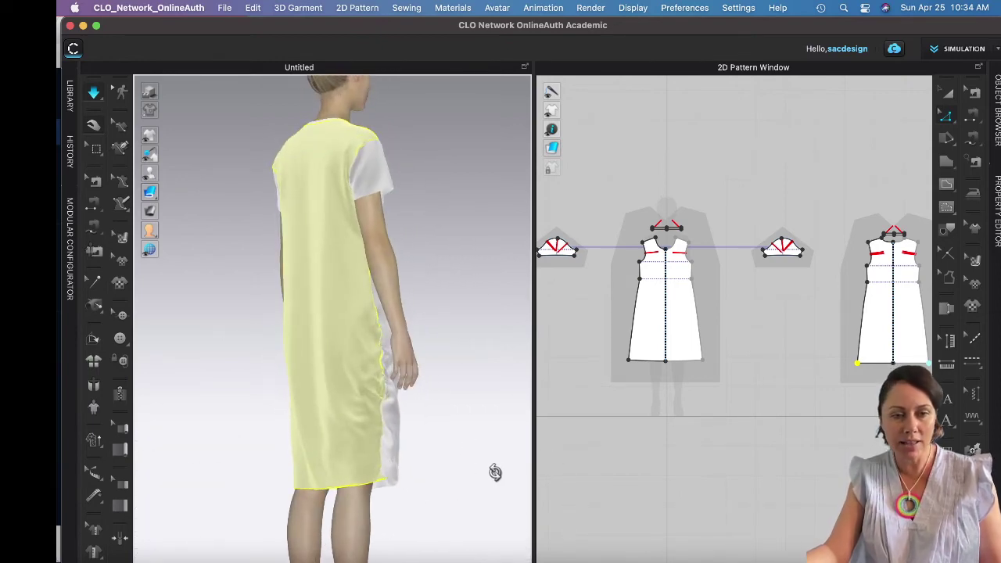
right_drag(475, 472, 431, 480)
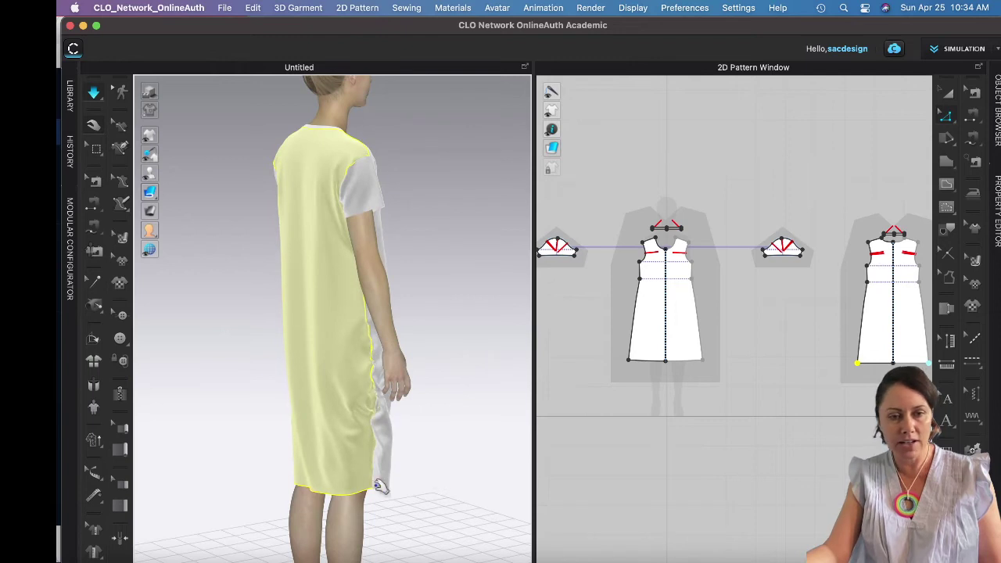
drag(364, 477, 318, 491)
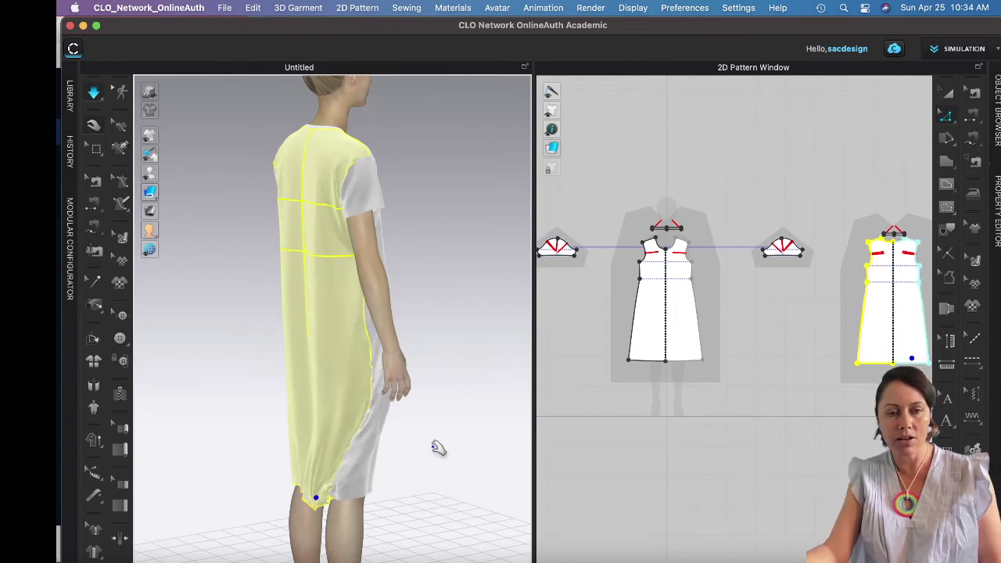
right_drag(433, 469, 343, 460)
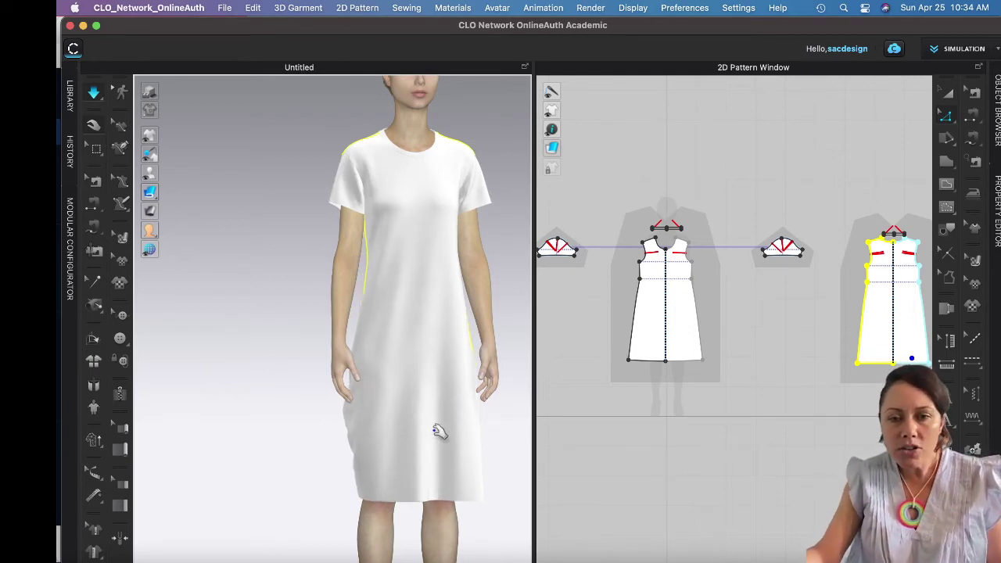
right_drag(417, 461, 509, 454)
drag(359, 479, 387, 478)
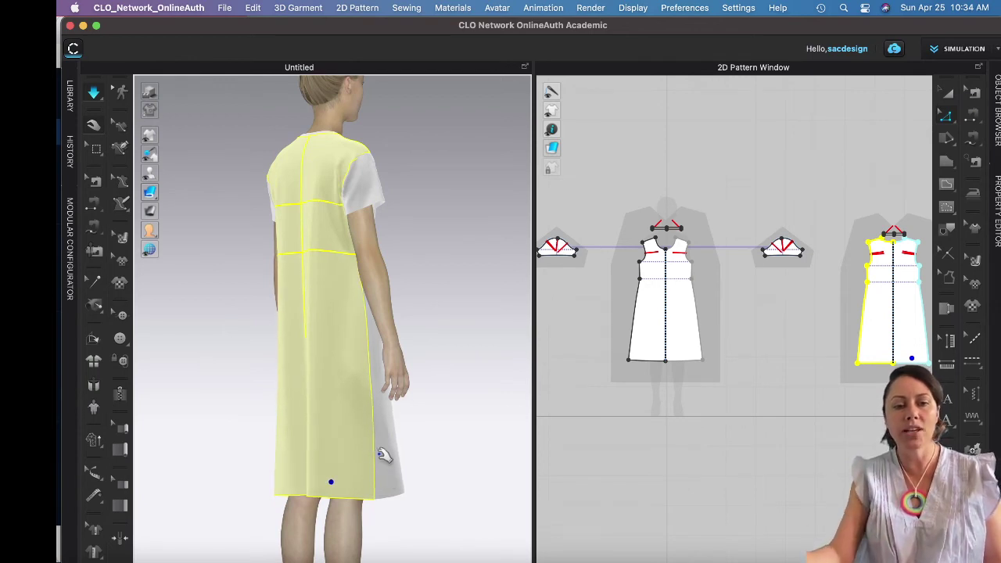
scroll(391, 438, up, 3)
scroll(395, 434, up, 3)
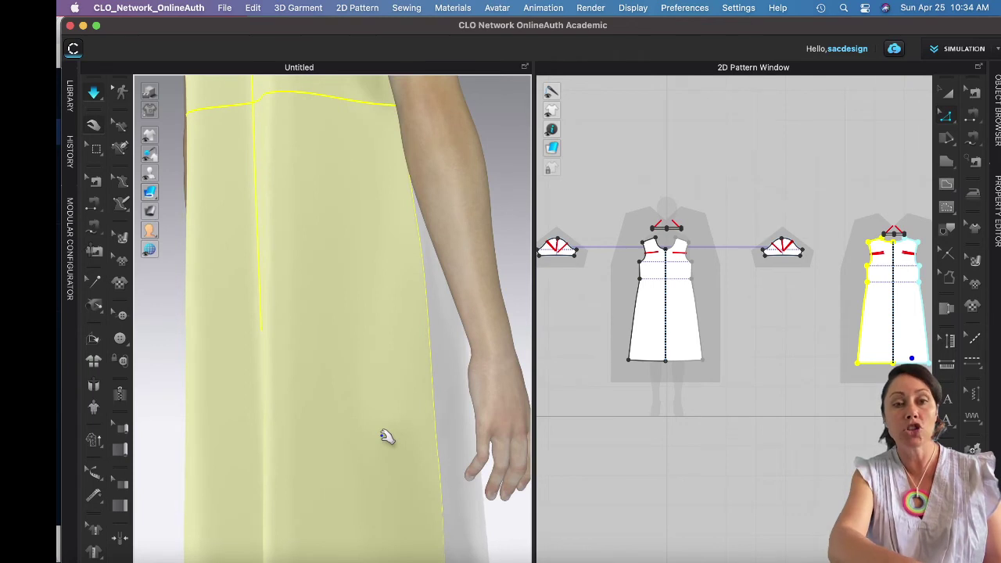
scroll(387, 437, down, 6)
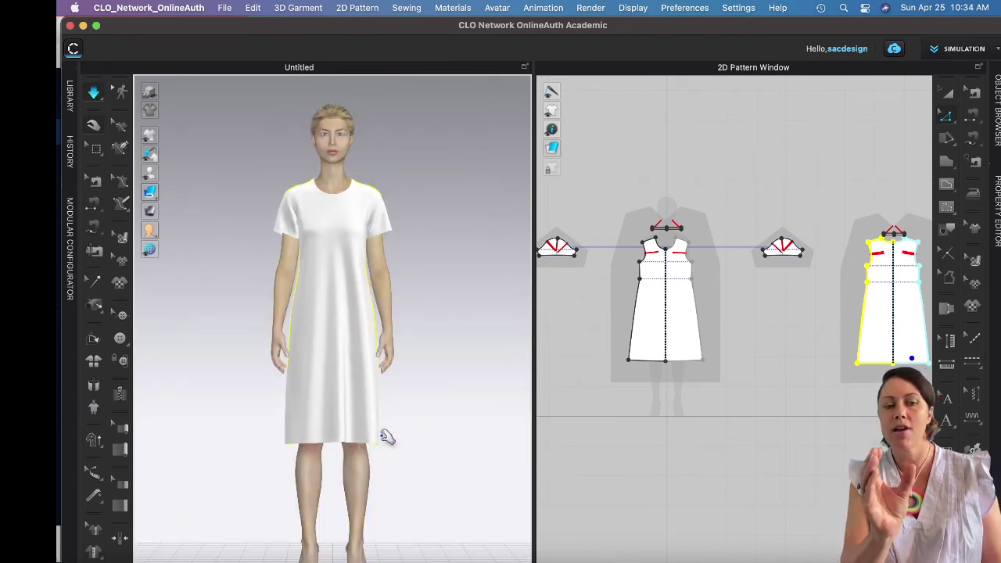
key(6)
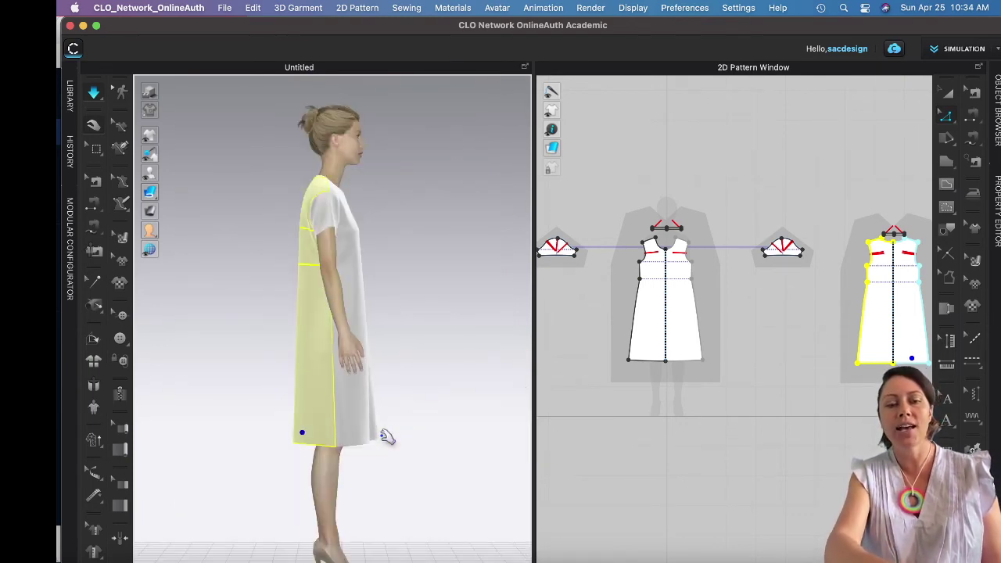
key(4)
key(8)
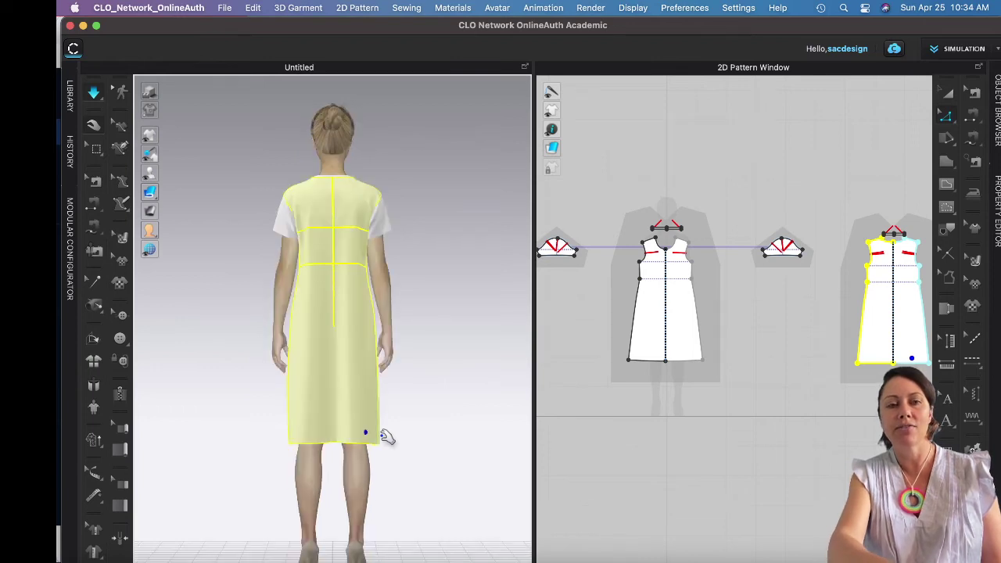
key(5)
key(1)
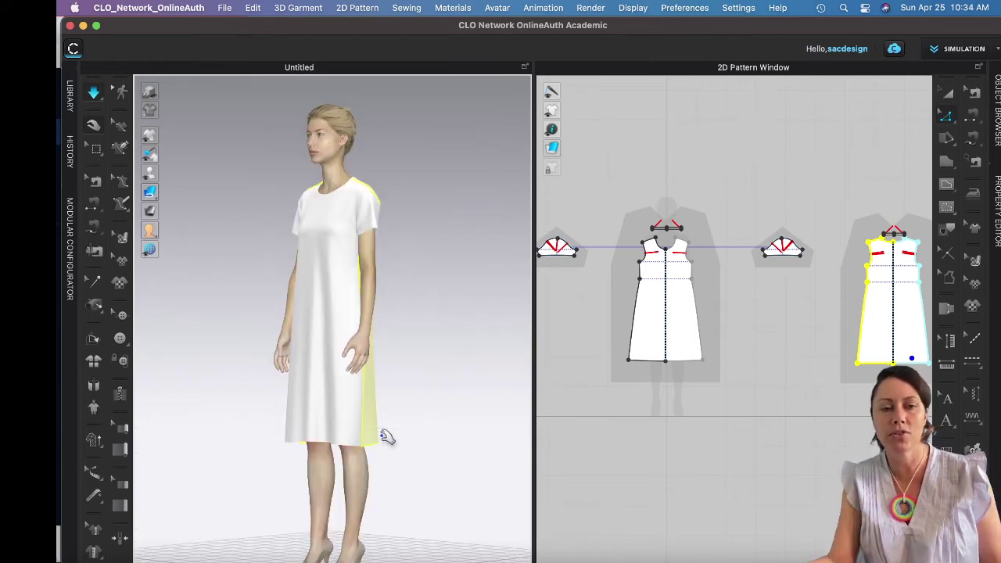
key(2)
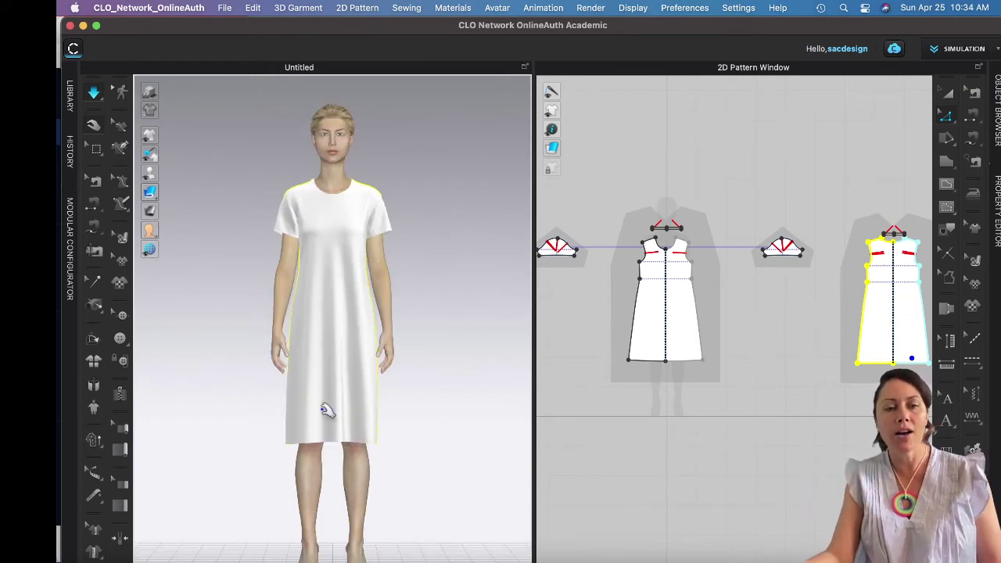
scroll(326, 410, up, 8)
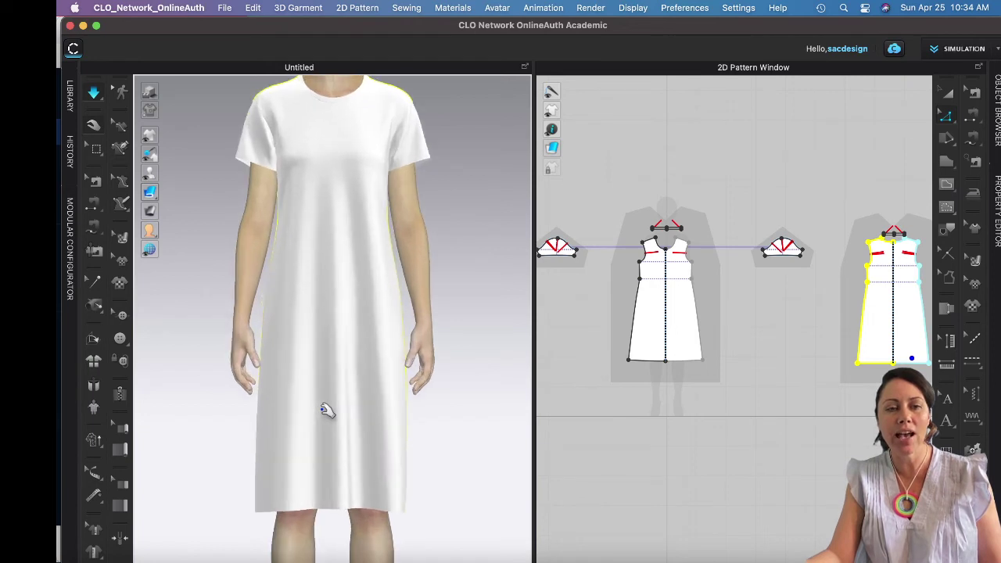
scroll(327, 410, up, 4)
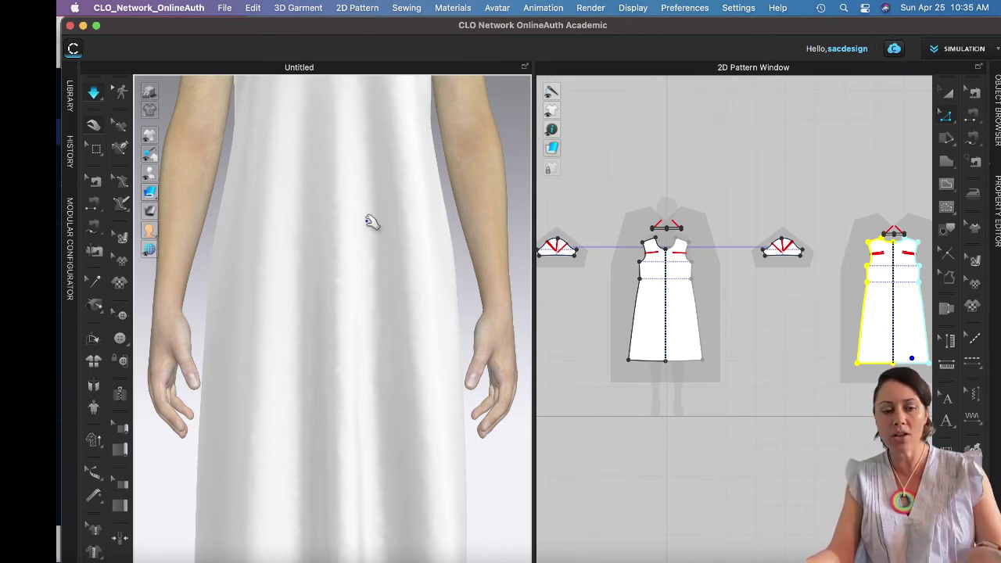
middle_drag(378, 302, 318, 292)
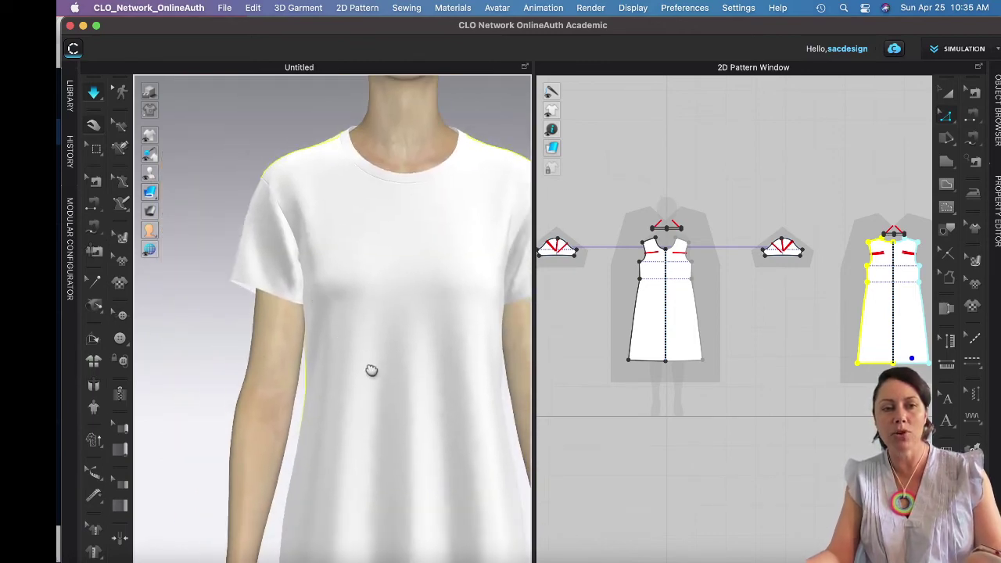
middle_drag(372, 370, 371, 404)
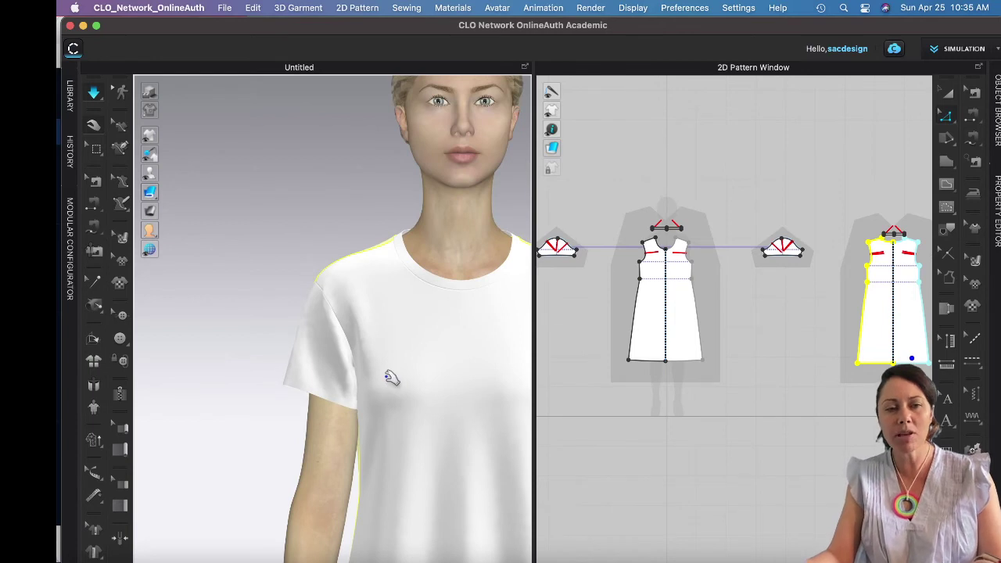
scroll(391, 377, up, 5)
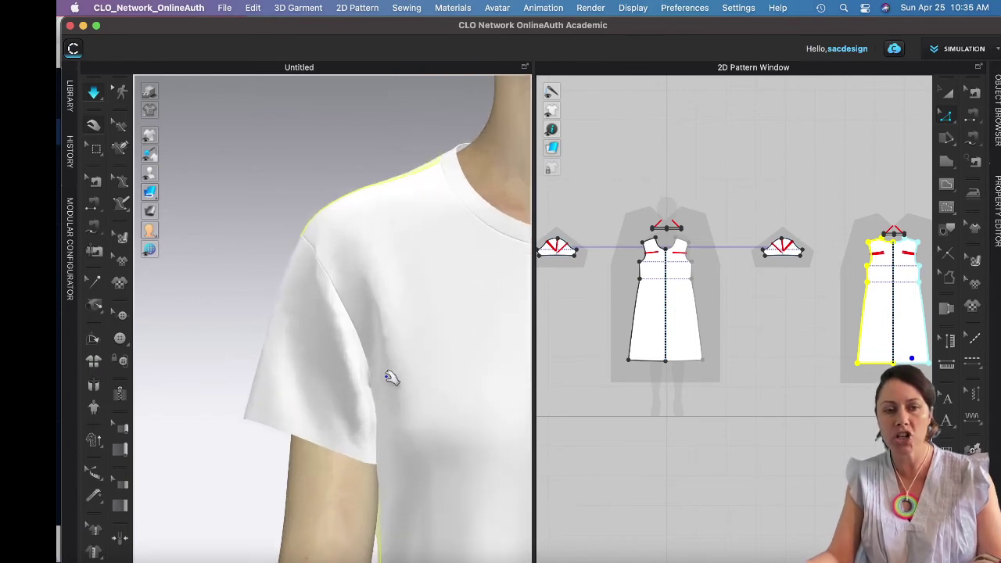
scroll(380, 397, up, 1)
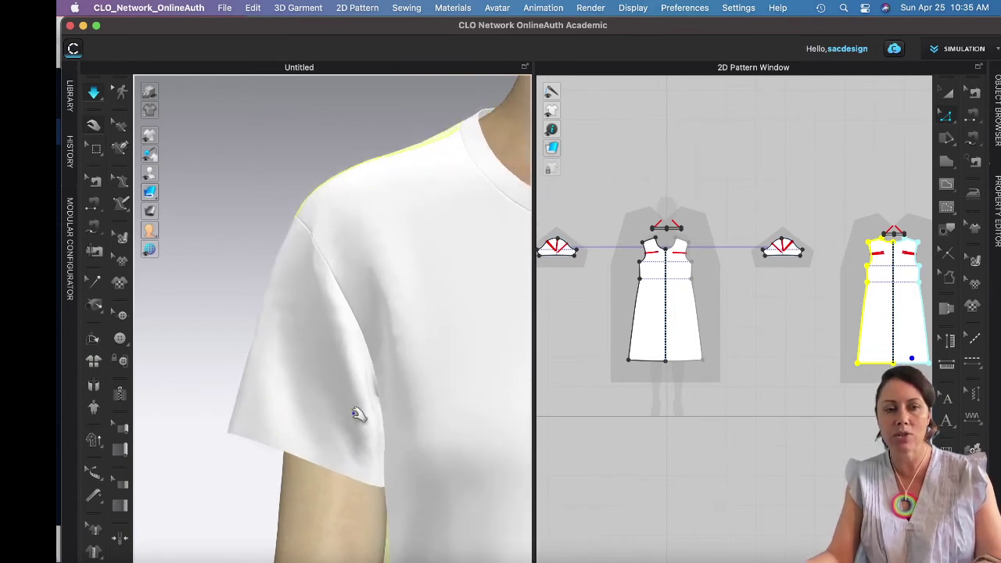
middle_drag(349, 415, 321, 402)
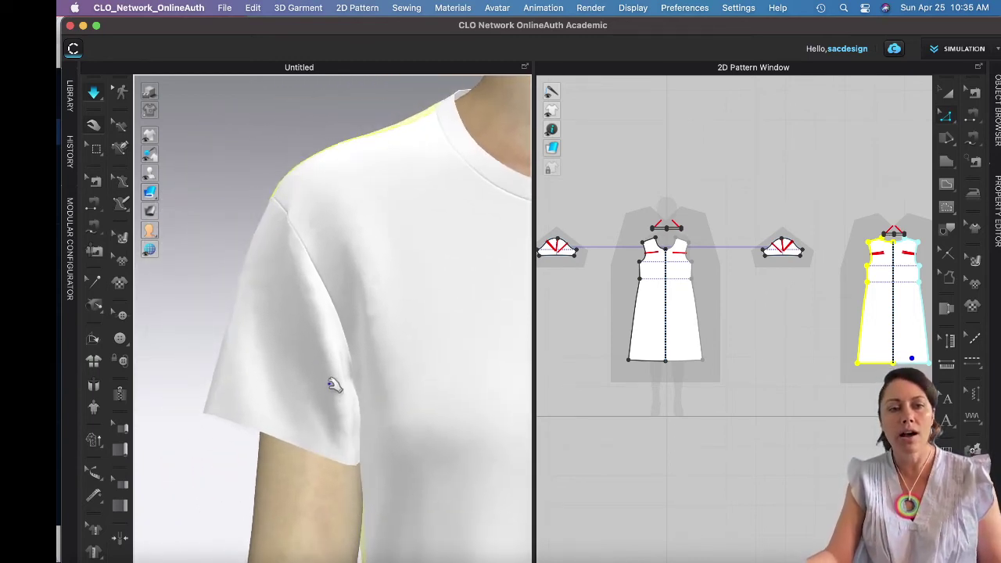
scroll(369, 316, down, 3)
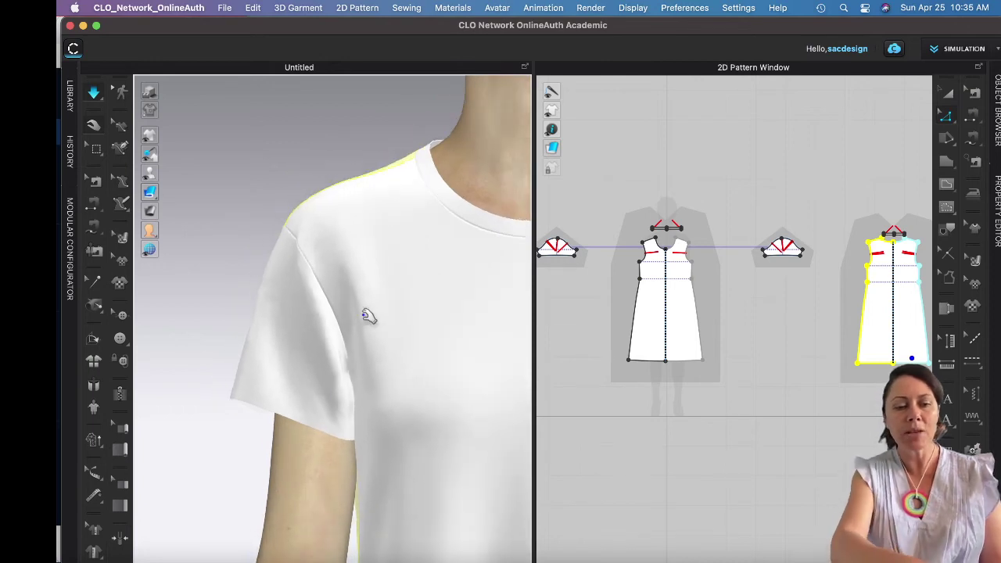
key(2)
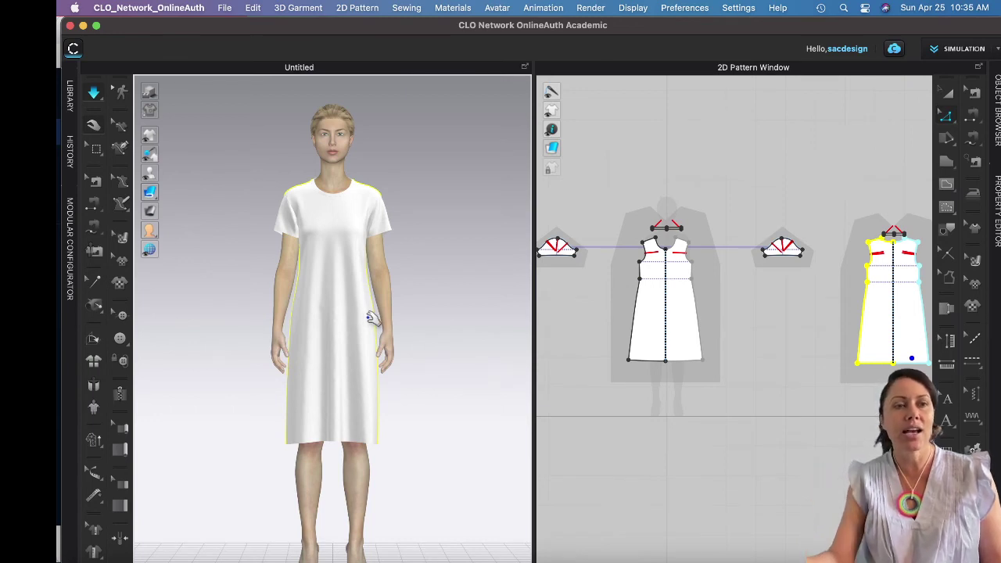
Save a 1:1 2D pattern snapshot with lines and fill images as patternSnapShot PNG.
click(224, 9)
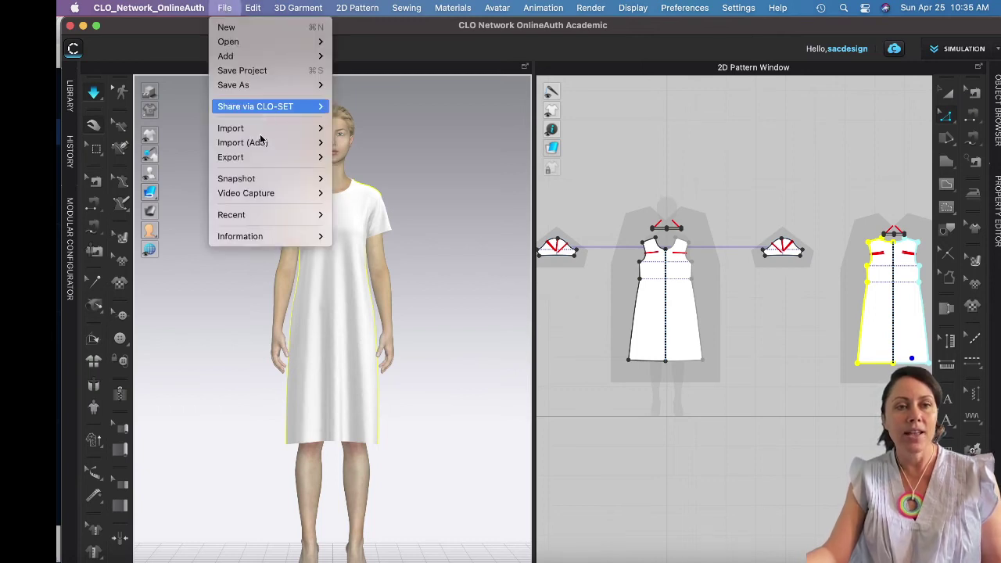
mouse_move(264, 180)
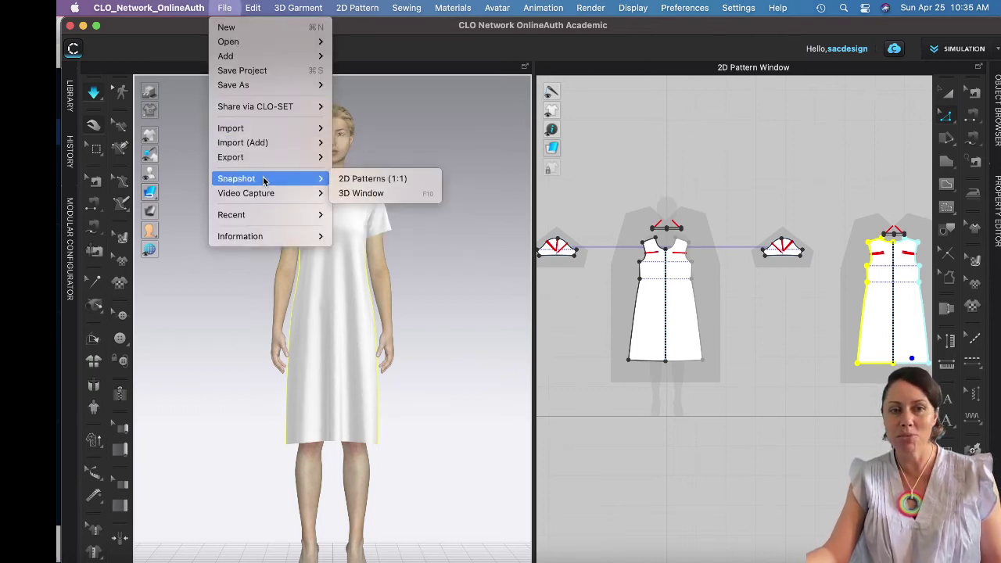
click(366, 180)
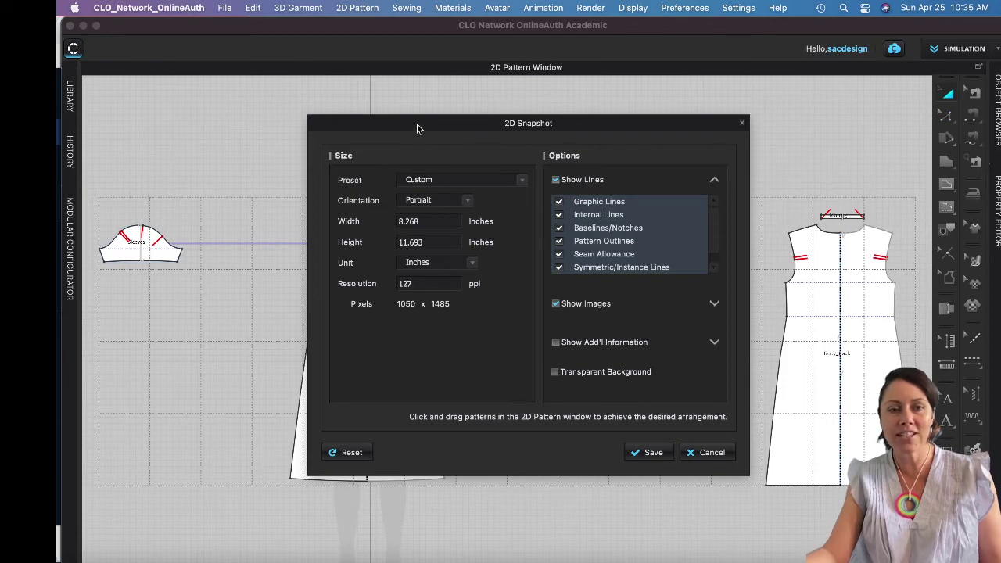
drag(419, 126, 295, 143)
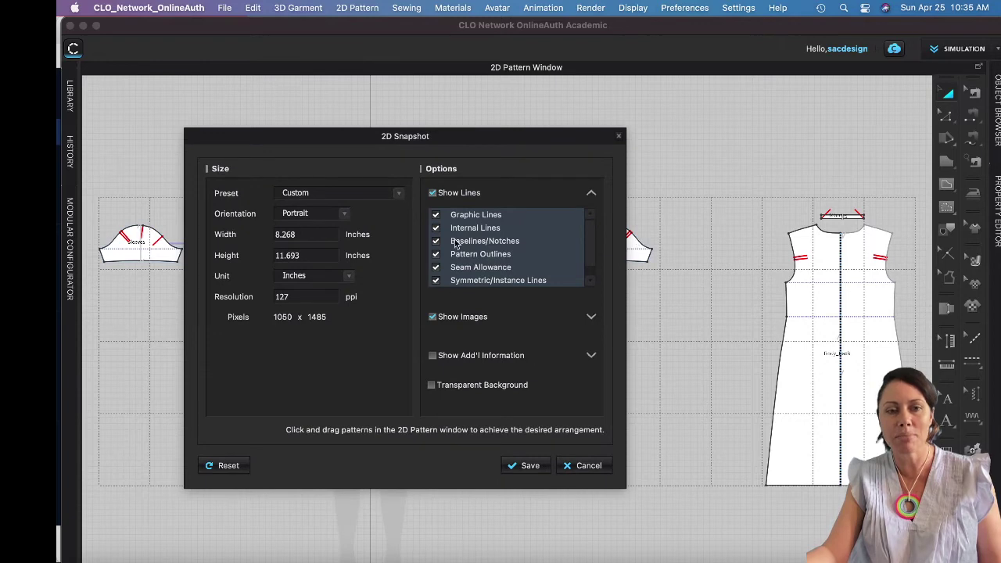
click(432, 317)
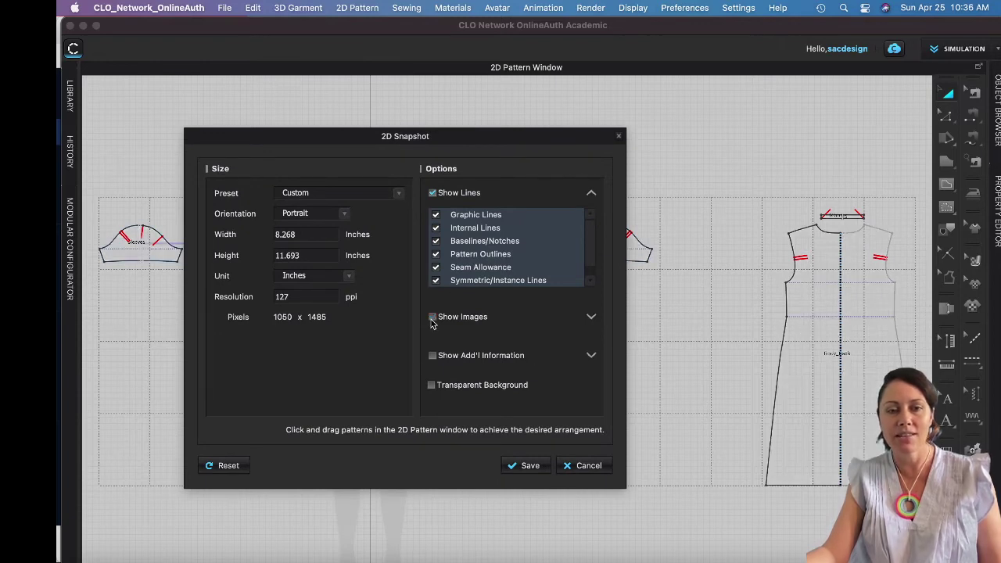
click(433, 318)
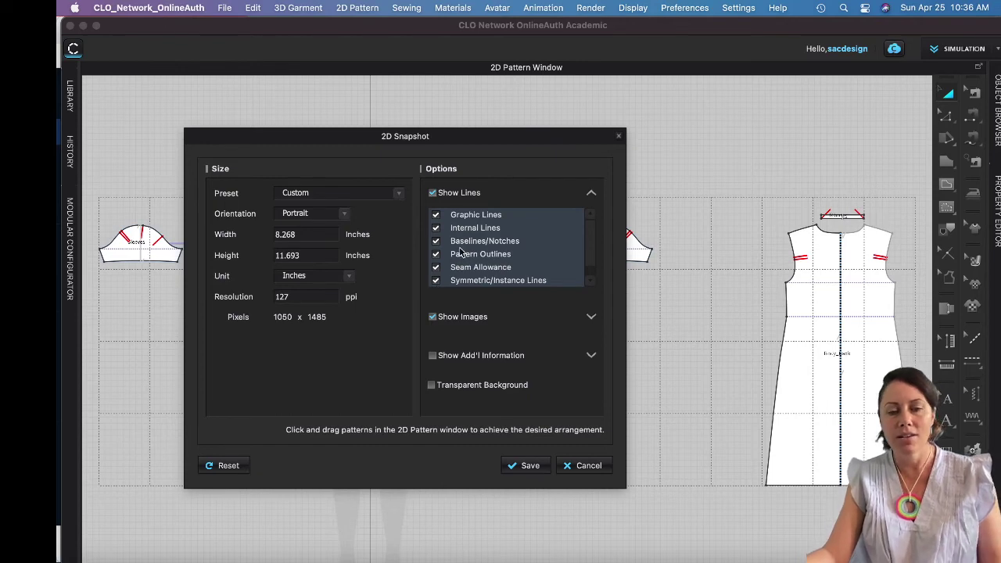
click(524, 467)
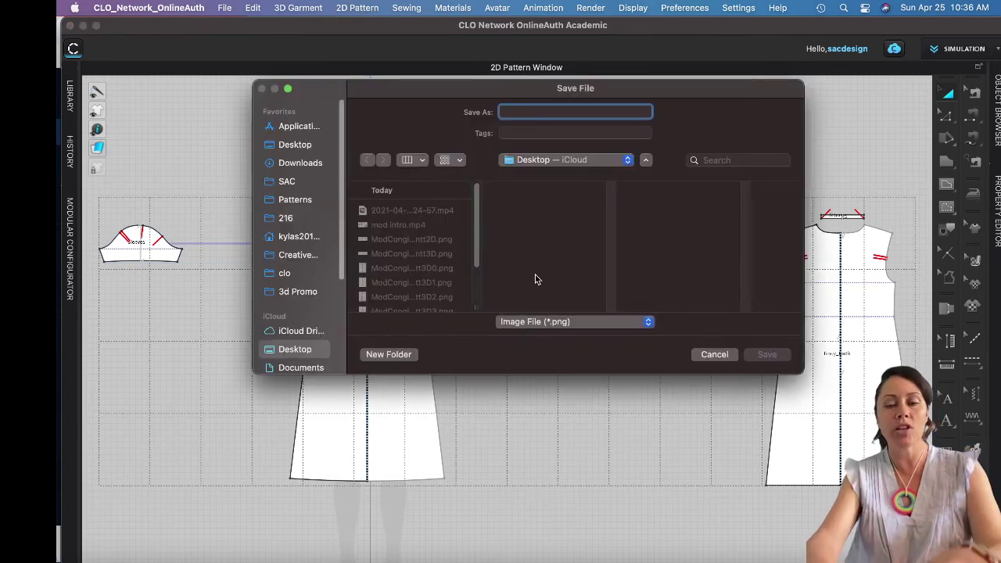
text(pattern)
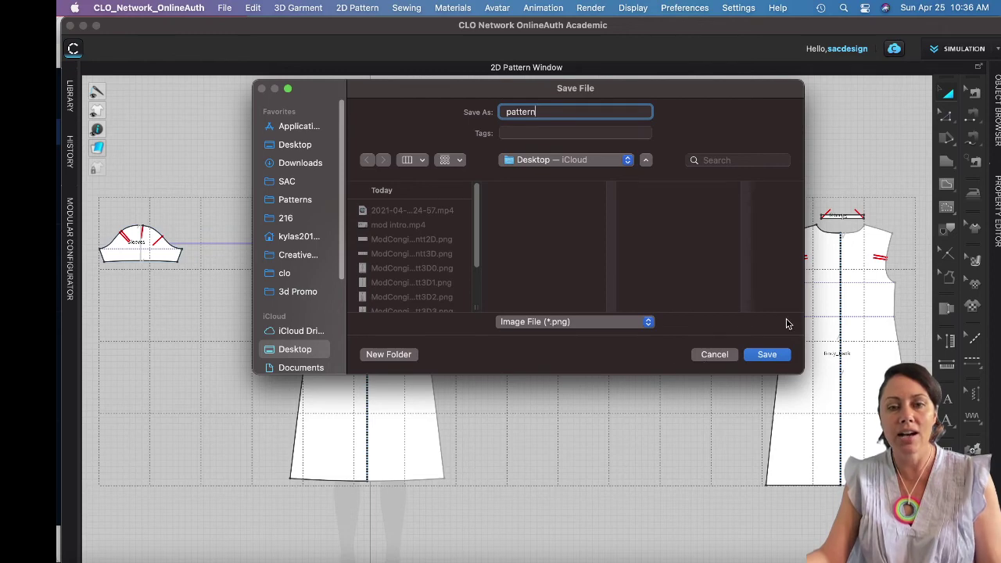
text(SnapShot)
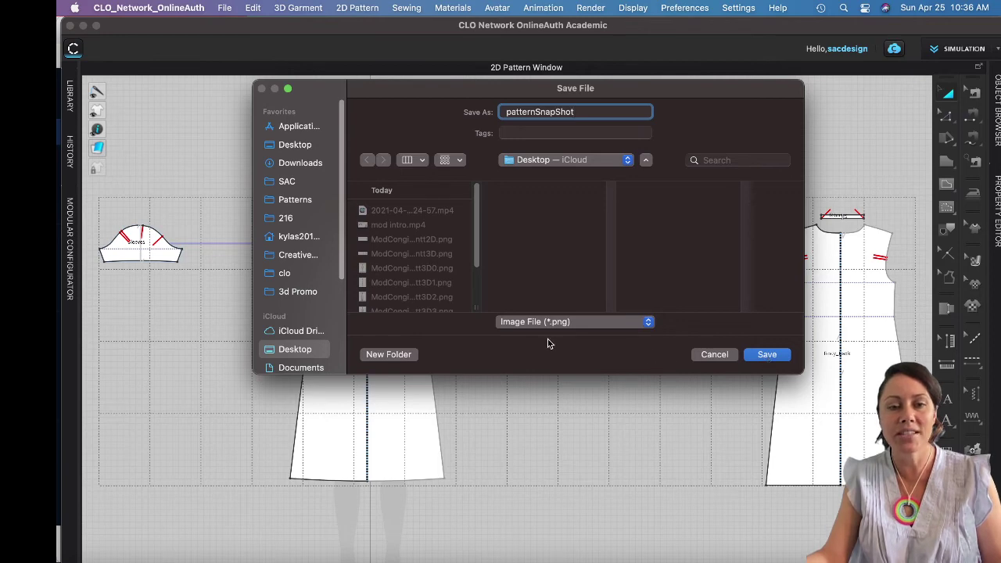
click(766, 355)
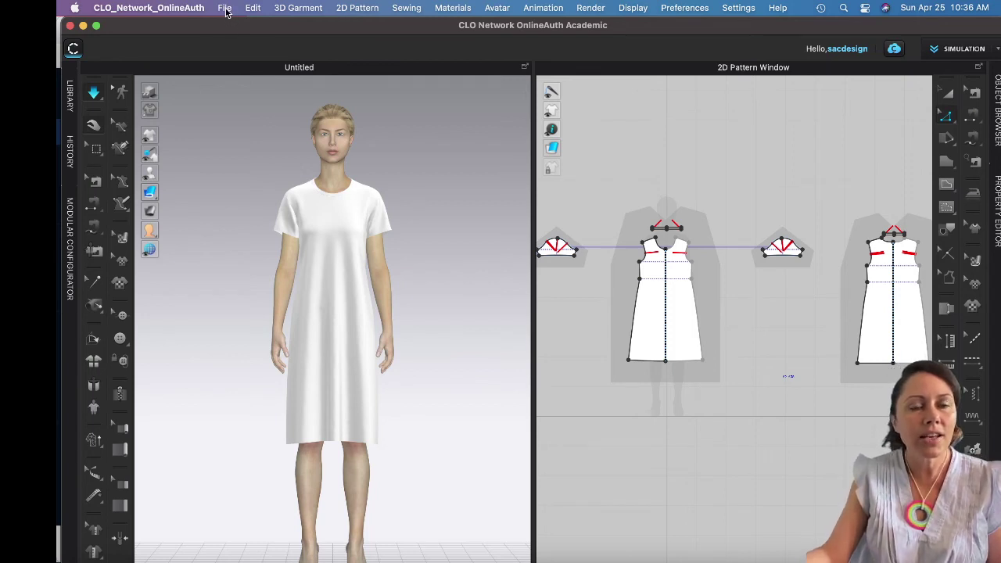
Take a 3D Window snapshot named 3Dview and show its Single-image settings (Letter portrait, 230 ppi).
click(226, 10)
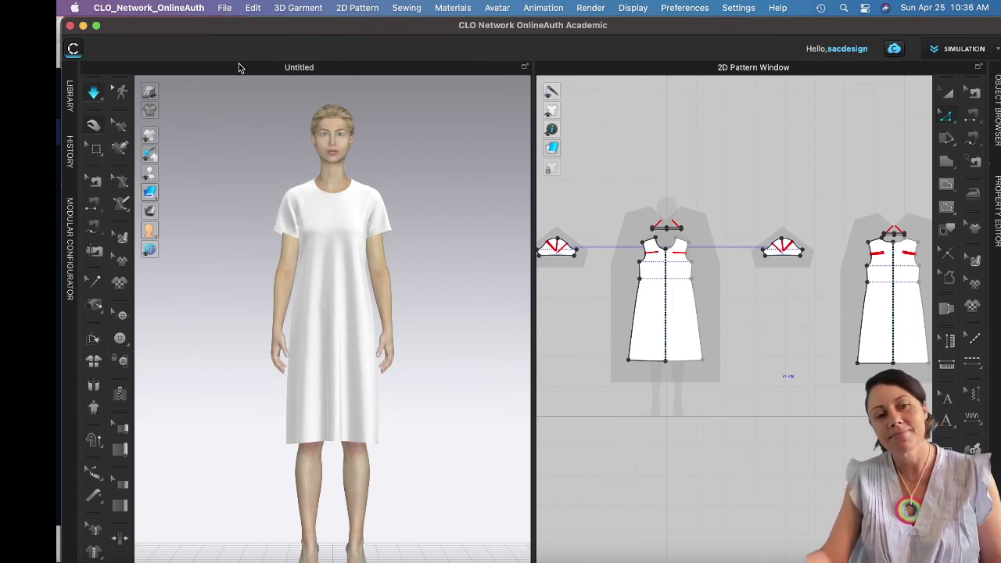
click(224, 9)
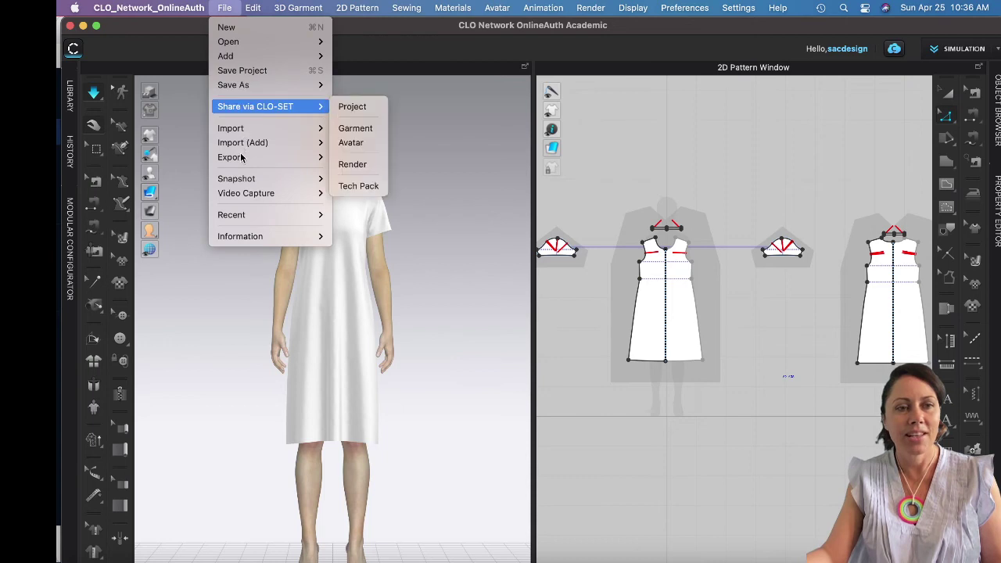
mouse_move(241, 160)
mouse_move(246, 180)
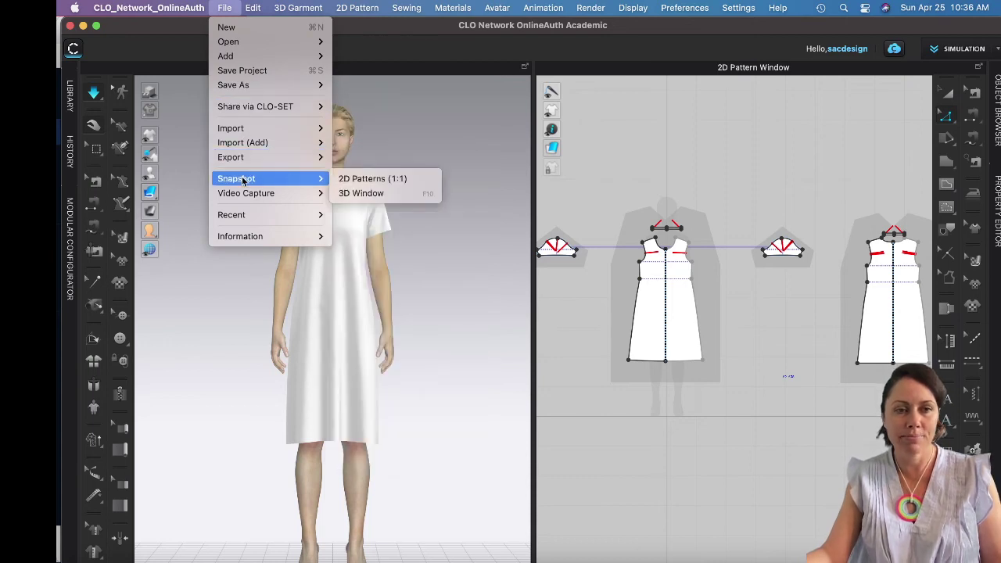
click(374, 194)
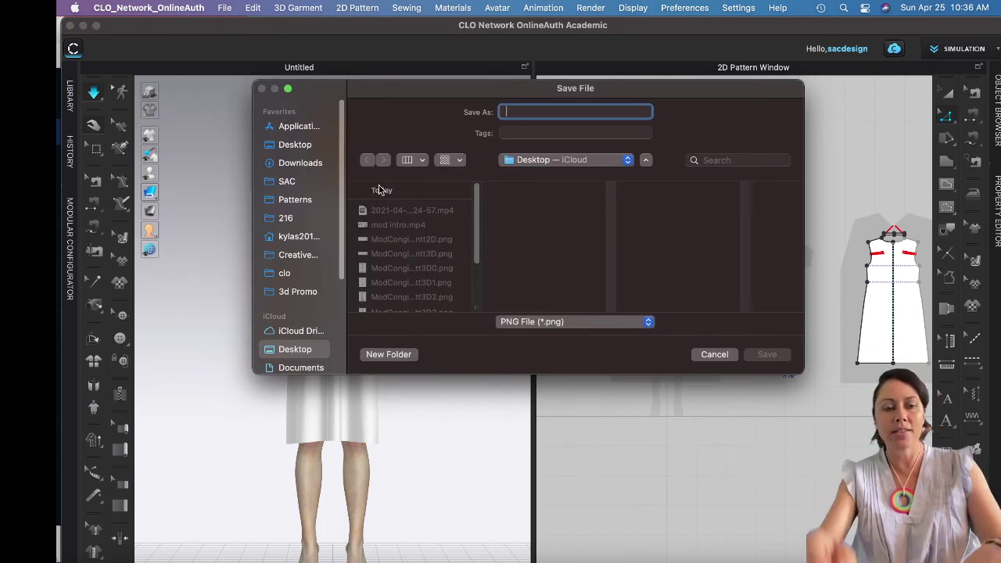
text(3Dview)
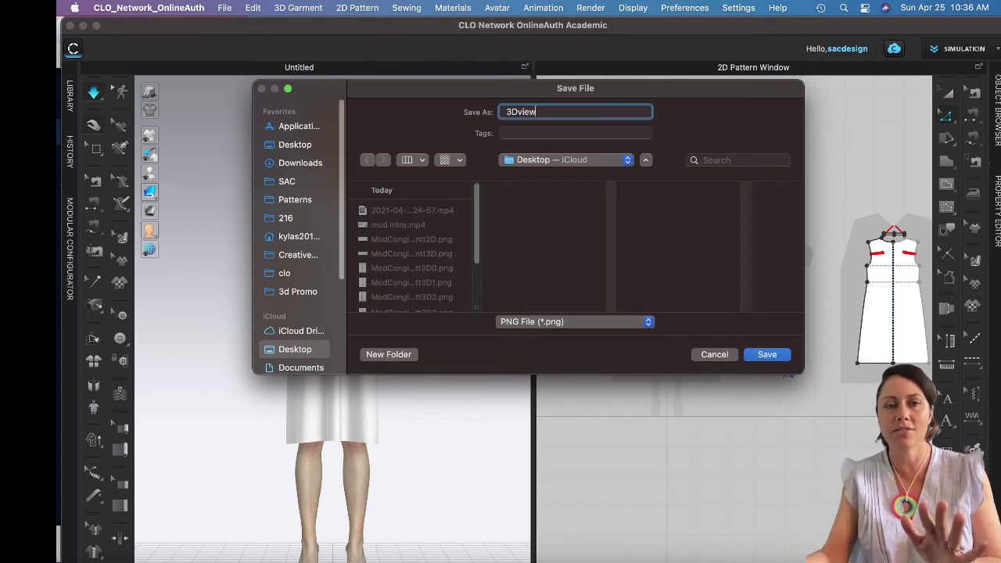
click(768, 356)
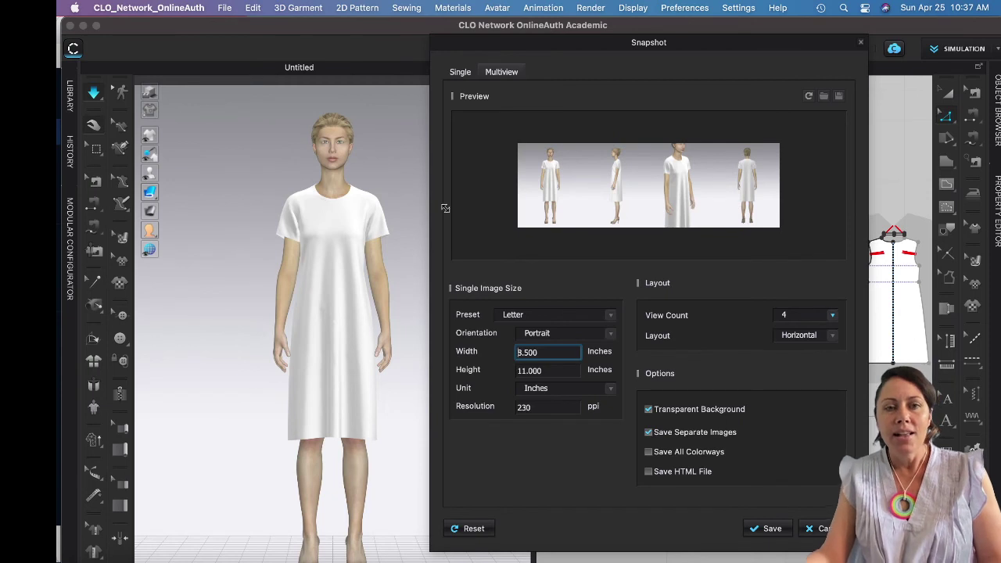
click(460, 72)
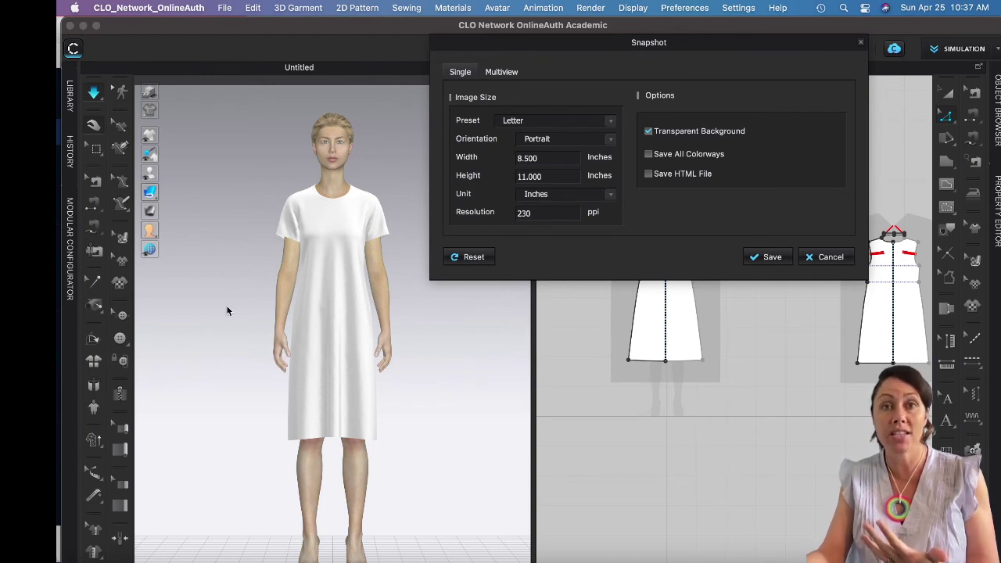
Set the Multiview snapshot to 3 views with the first view at 3/4 Left.
click(501, 72)
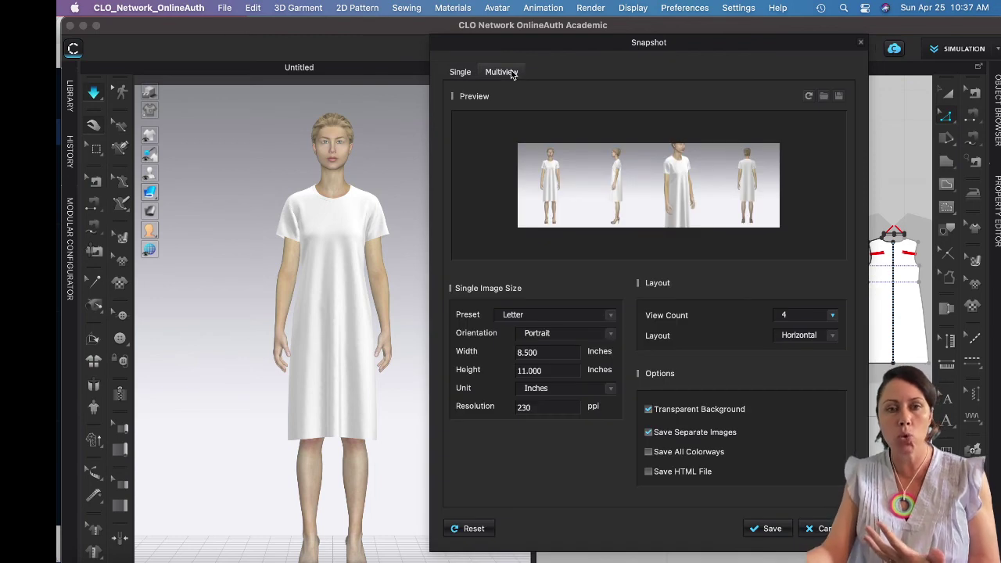
click(832, 316)
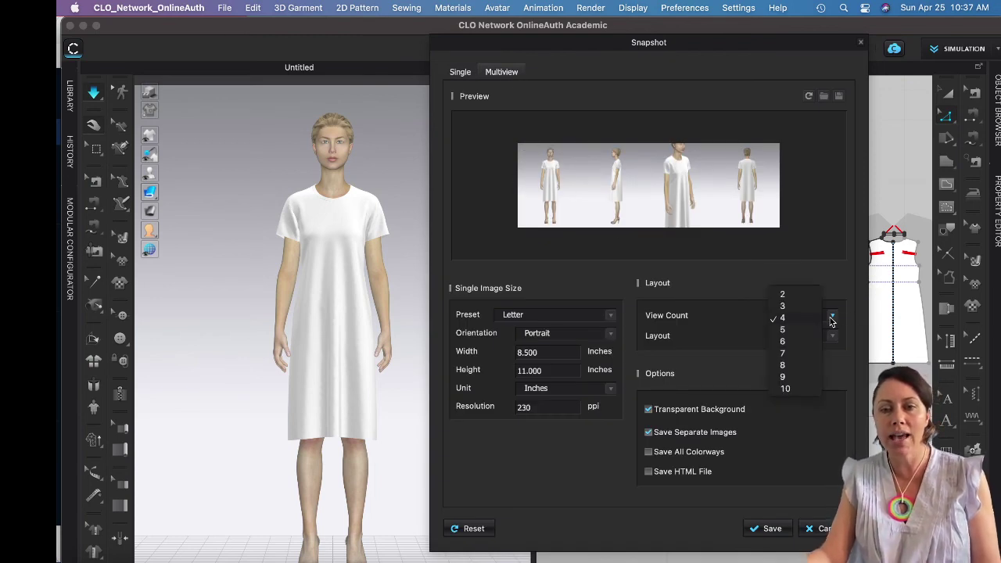
click(783, 305)
mouse_move(642, 187)
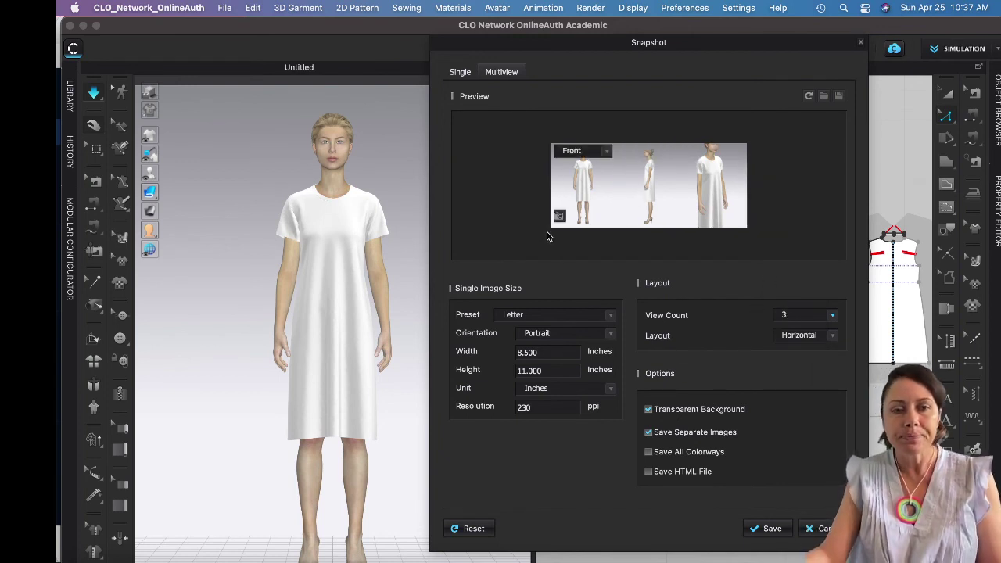
mouse_move(586, 204)
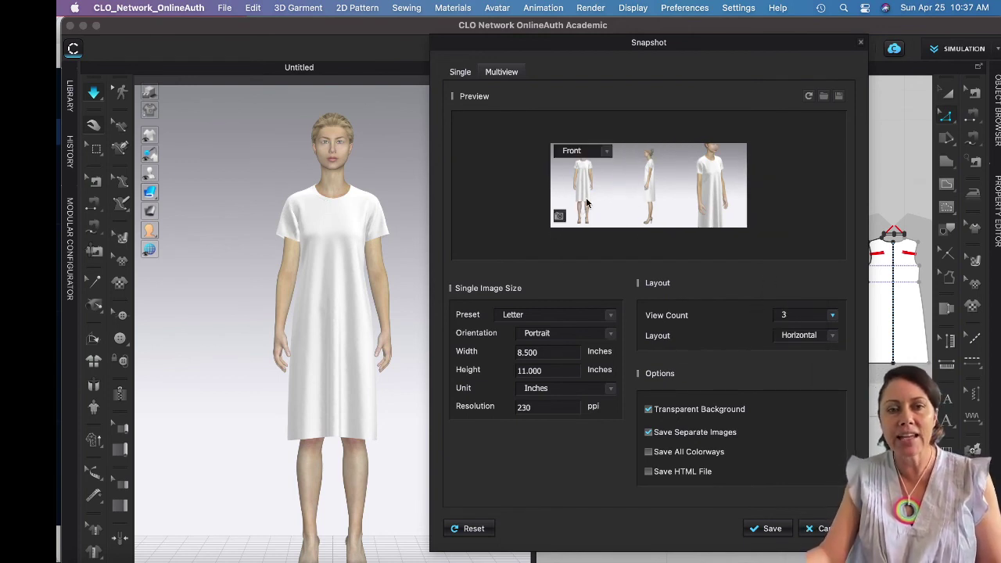
click(607, 152)
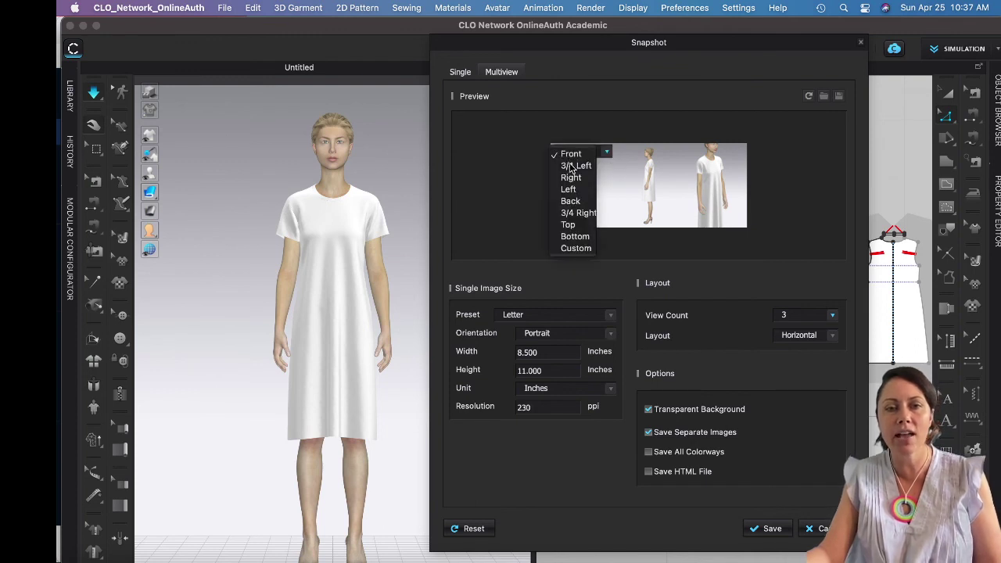
click(575, 166)
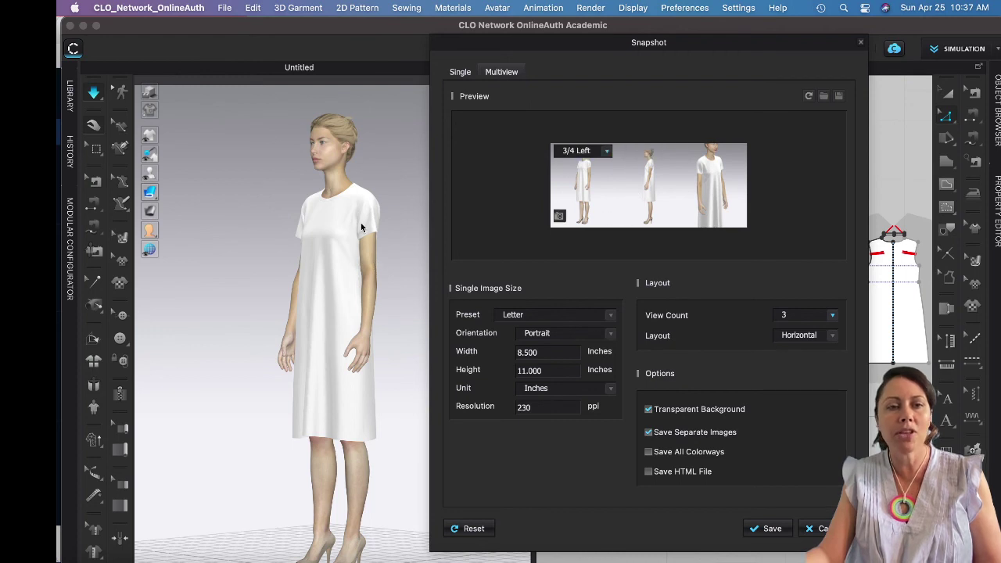
Frame a close-up of the avatar's head and shoulders and capture it as view 2.
scroll(360, 222, up, 5)
scroll(360, 224, up, 3)
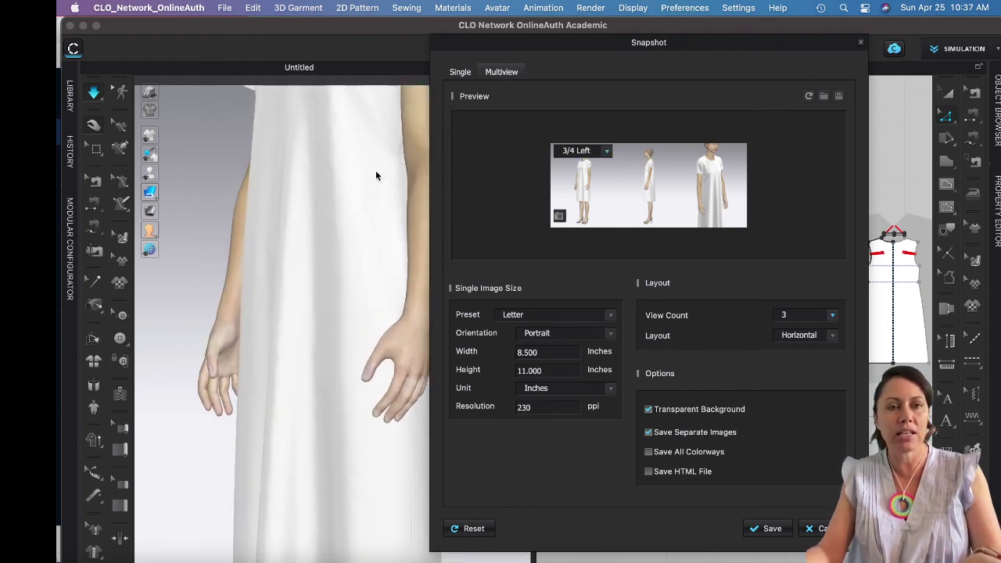
right_drag(365, 238, 280, 525)
scroll(330, 373, up, 3)
right_drag(315, 380, 370, 366)
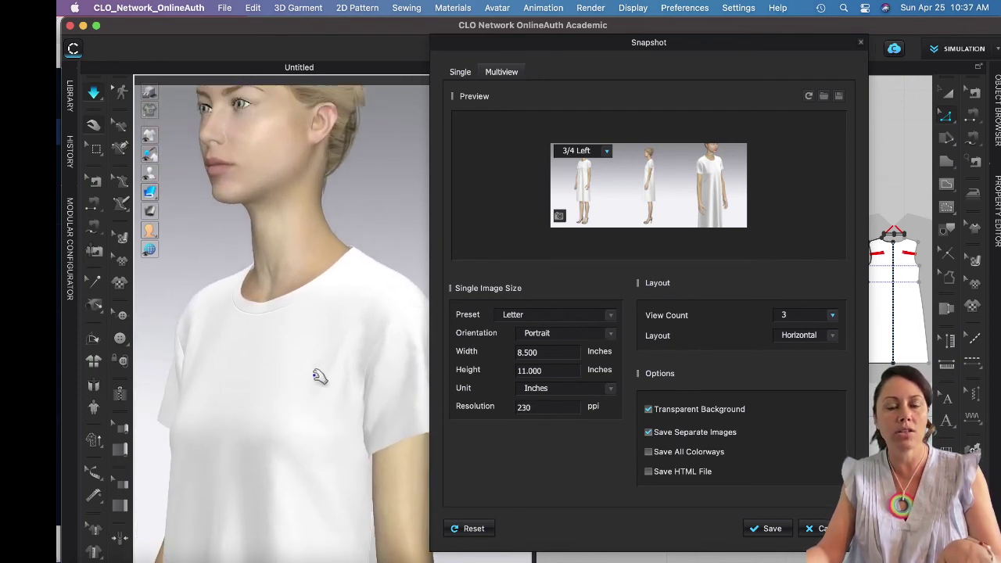
mouse_move(628, 216)
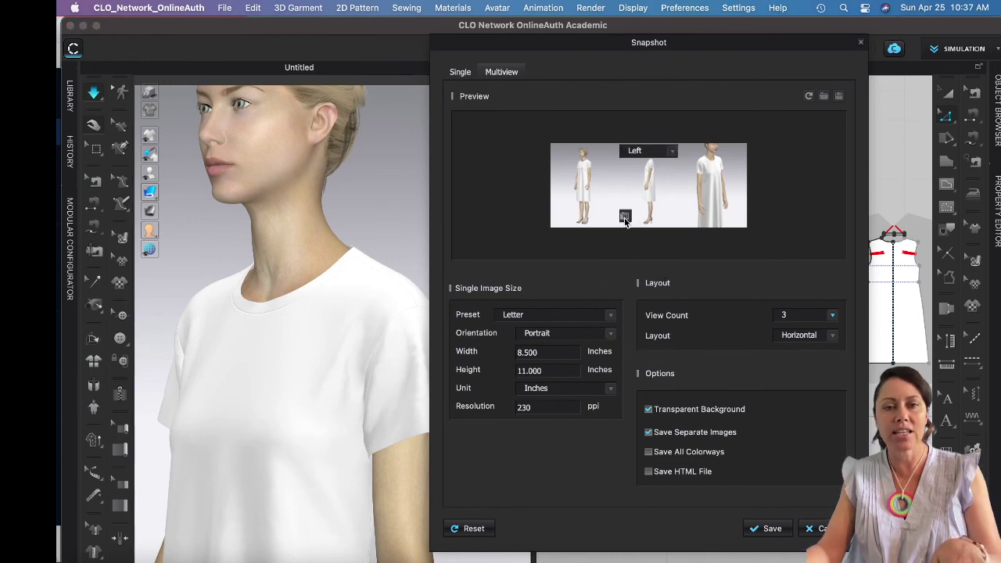
click(628, 217)
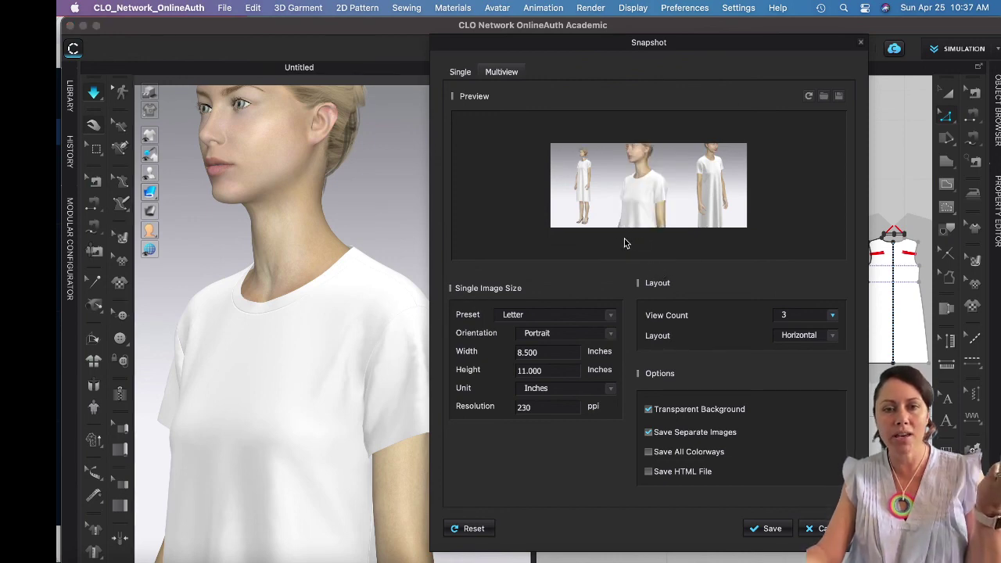
Set the third view to Front and save the multiview snapshot images.
click(718, 153)
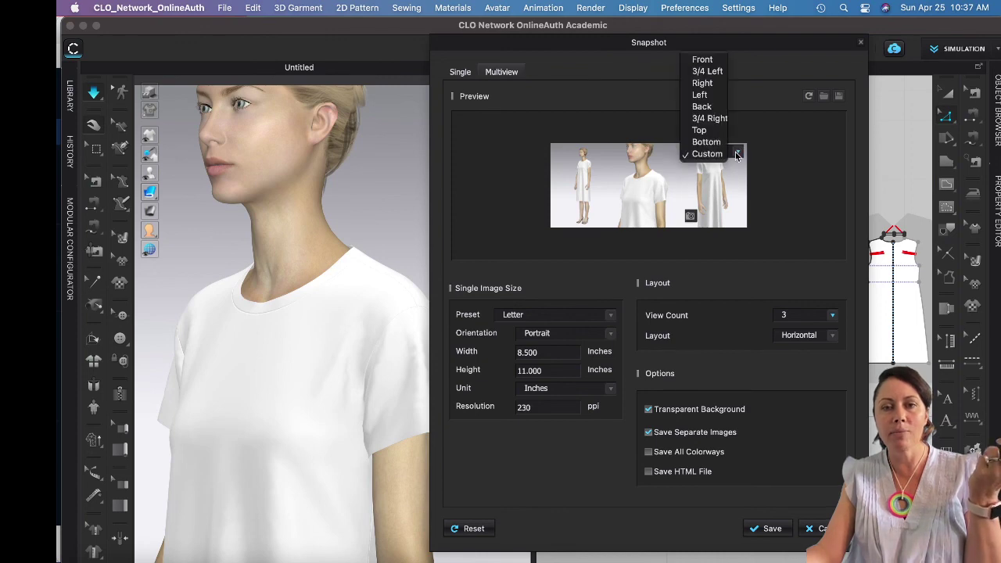
click(703, 61)
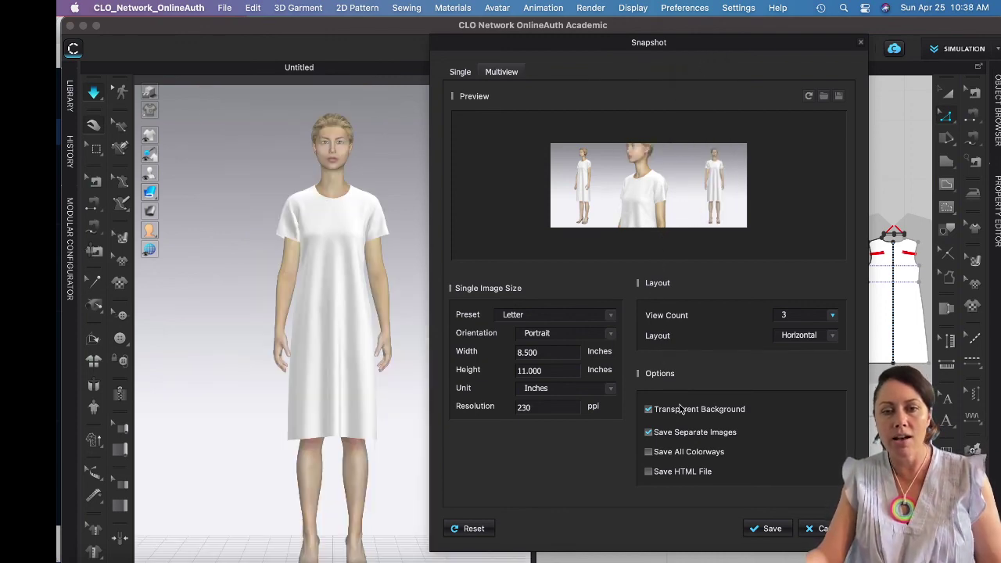
click(773, 532)
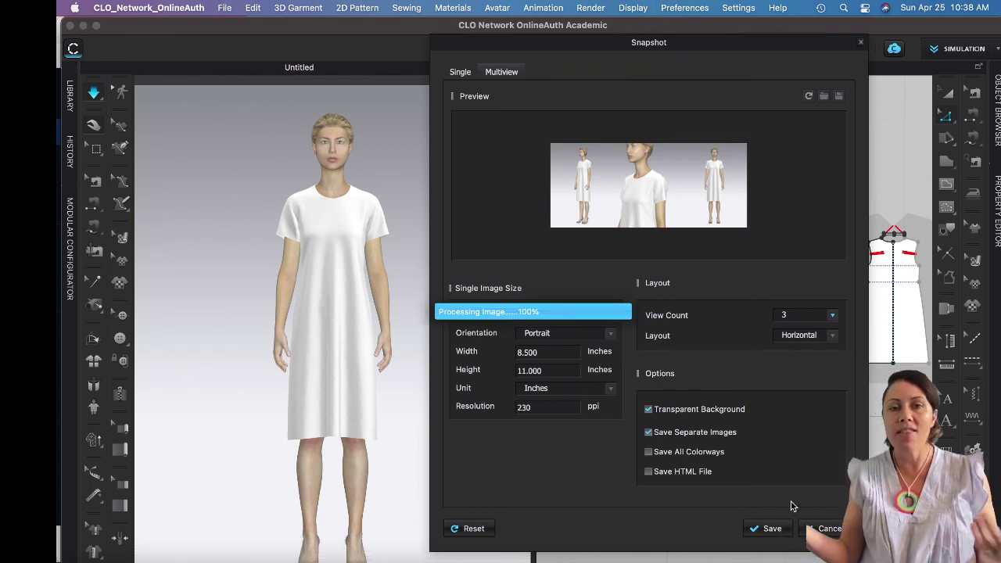